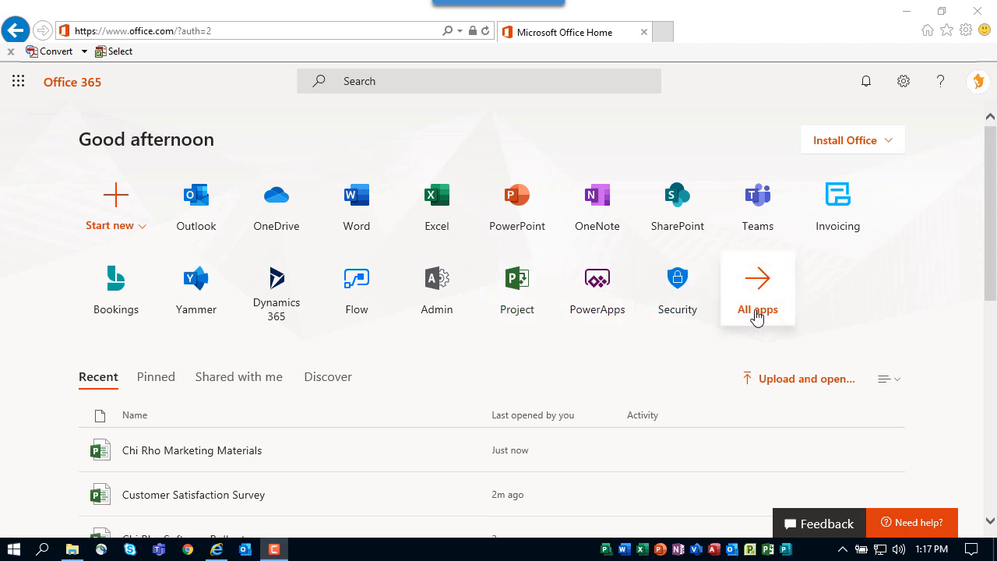
- Open Project, create a new blank project, and name it Excel Macros and Formulas
left_click(511, 296)
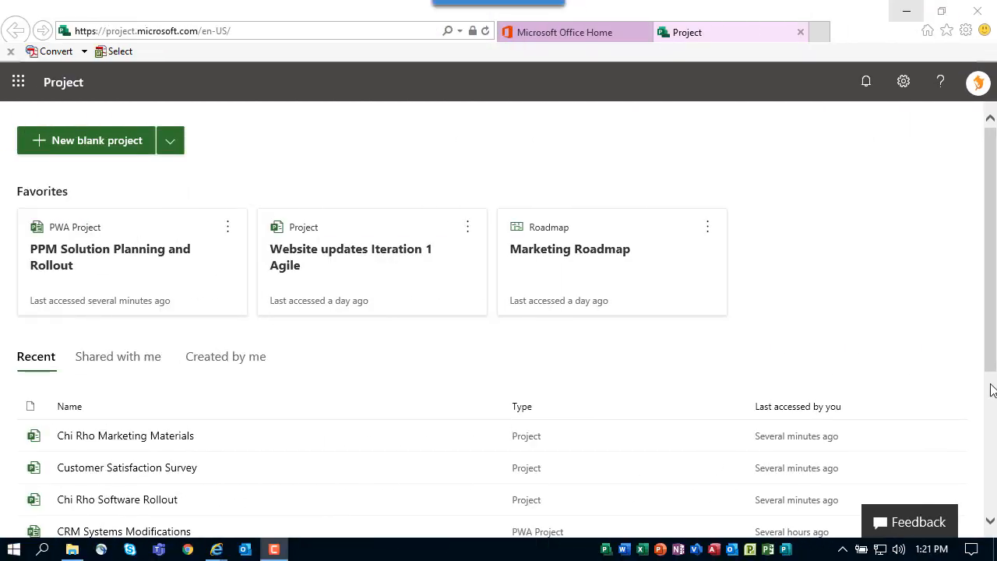
left_click(96, 148)
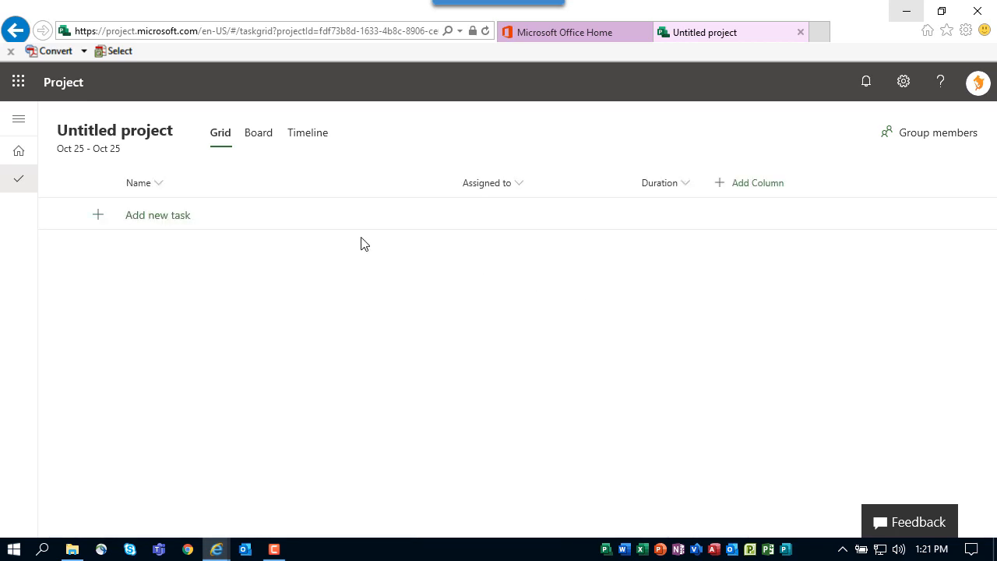
left_click(140, 132)
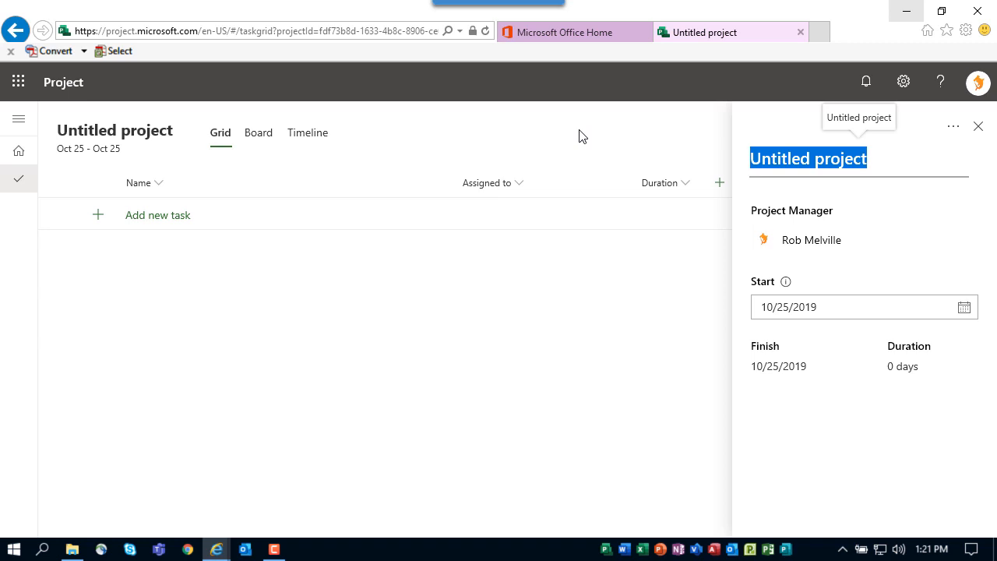
type("Excel ")
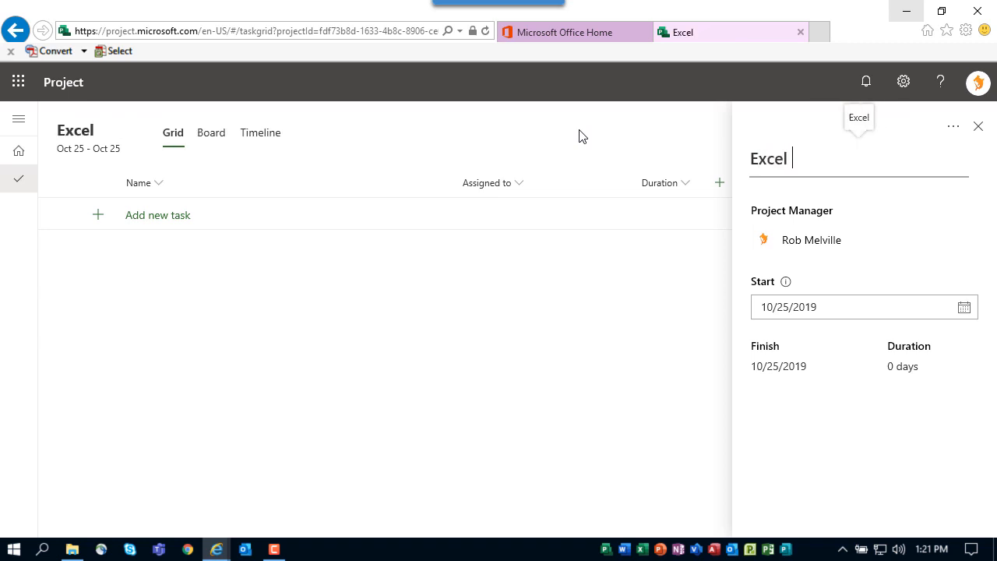
type("Macros")
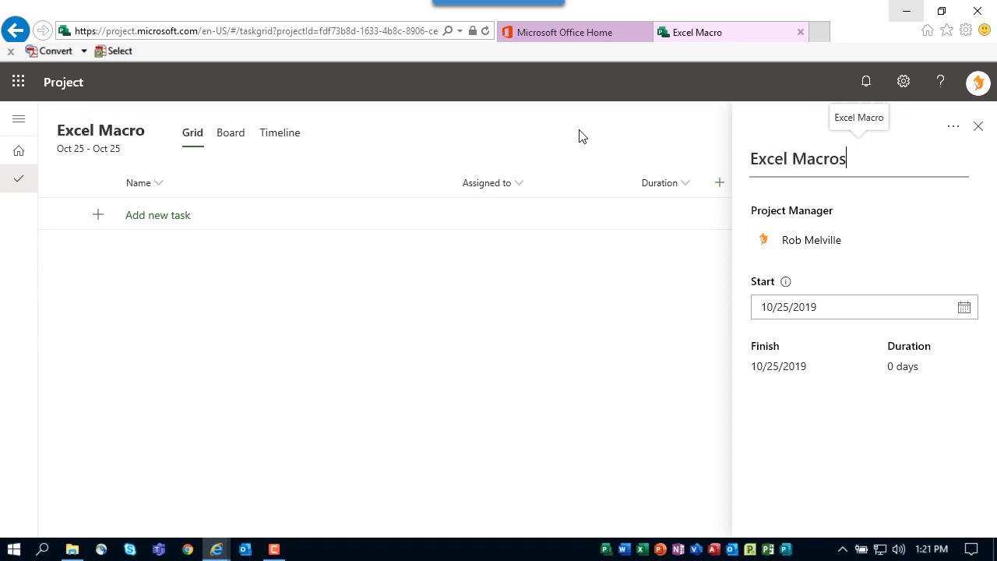
type(" and")
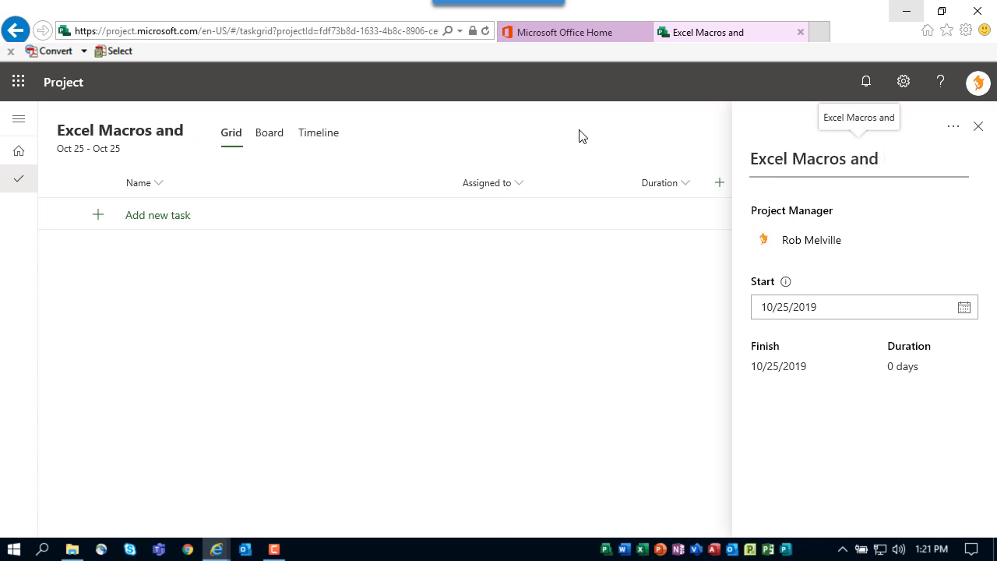
type(" Formulas")
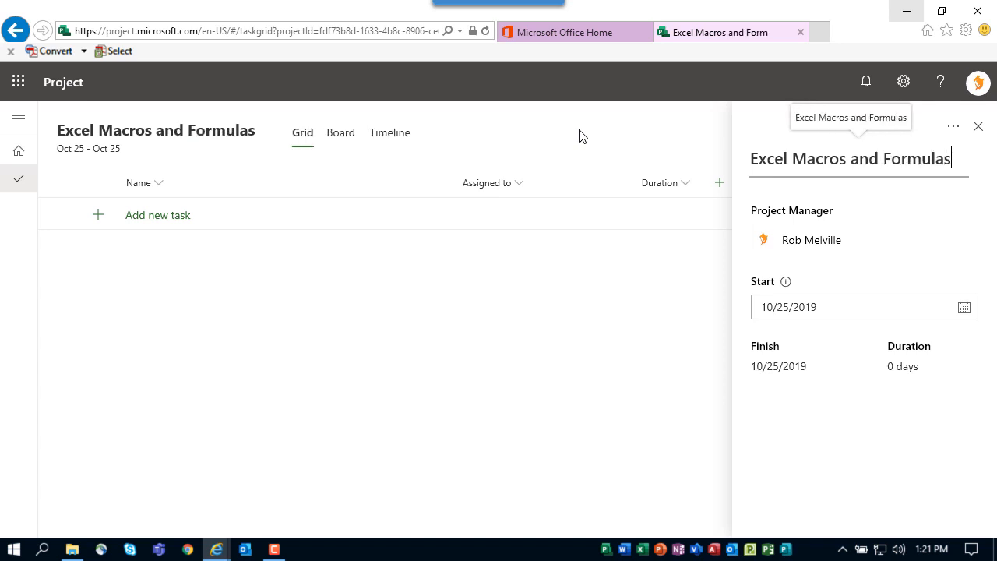
key("Tab")
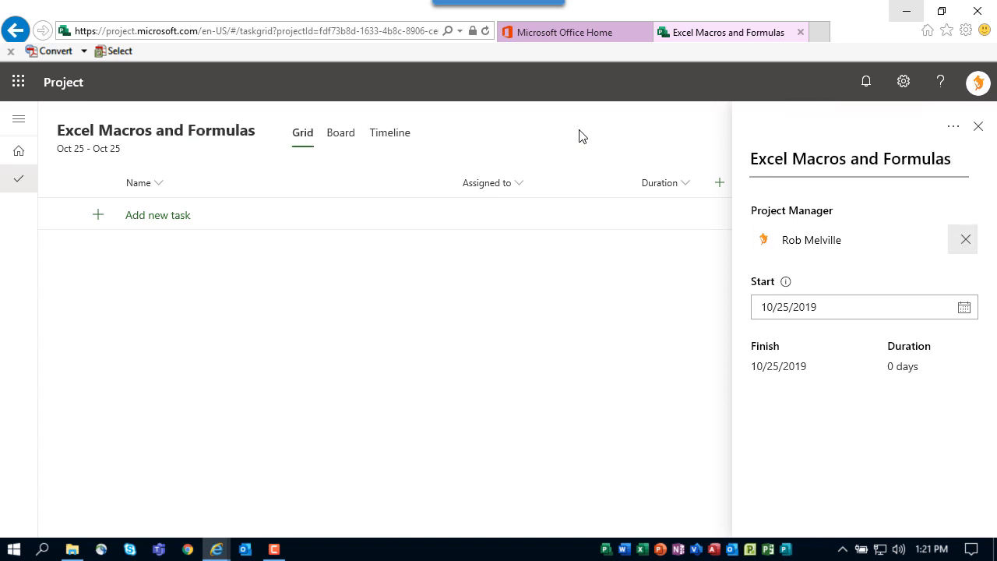
- Set the project start date to 11/04/2019 and close the project details pane
left_click(968, 312)
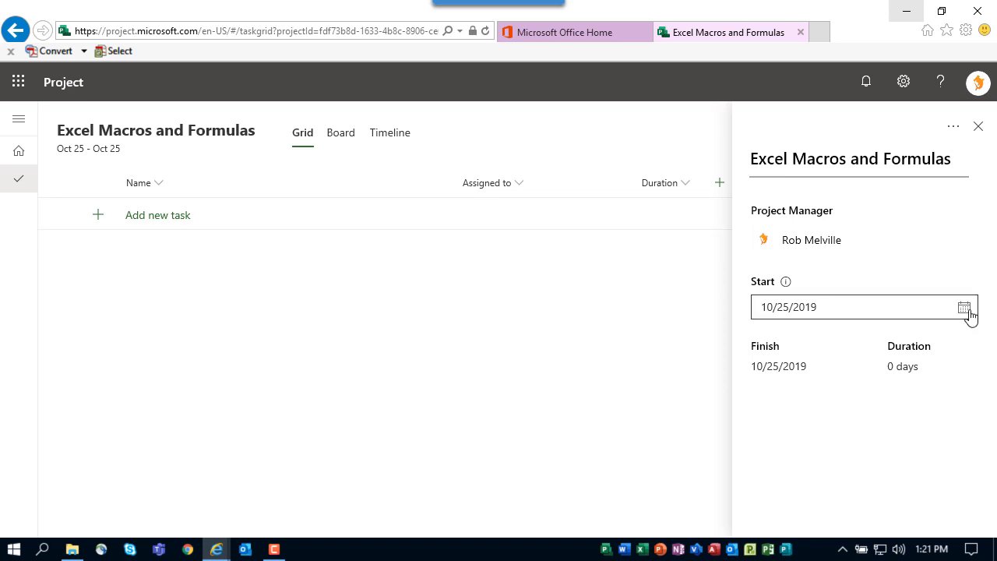
left_click(918, 227)
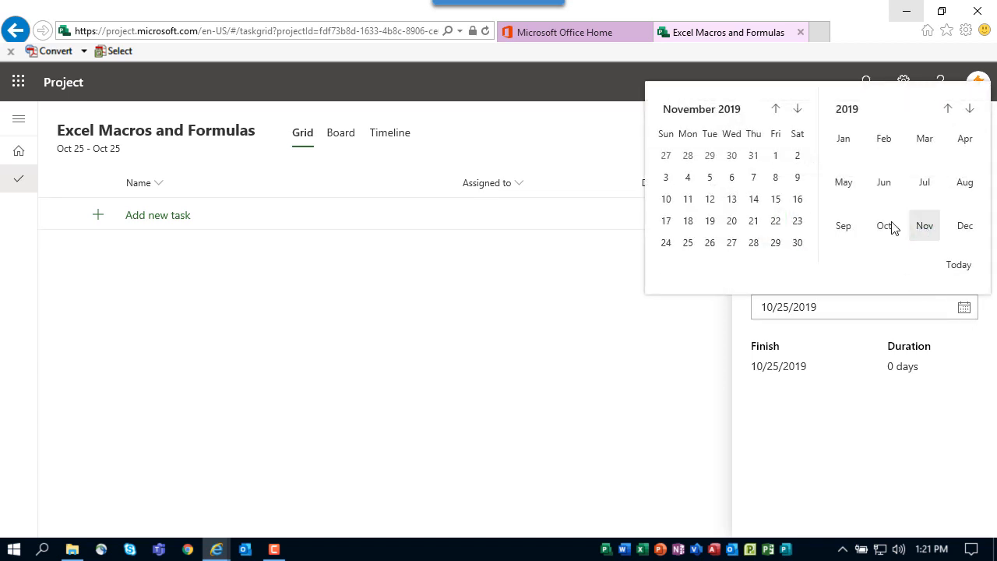
left_click(688, 178)
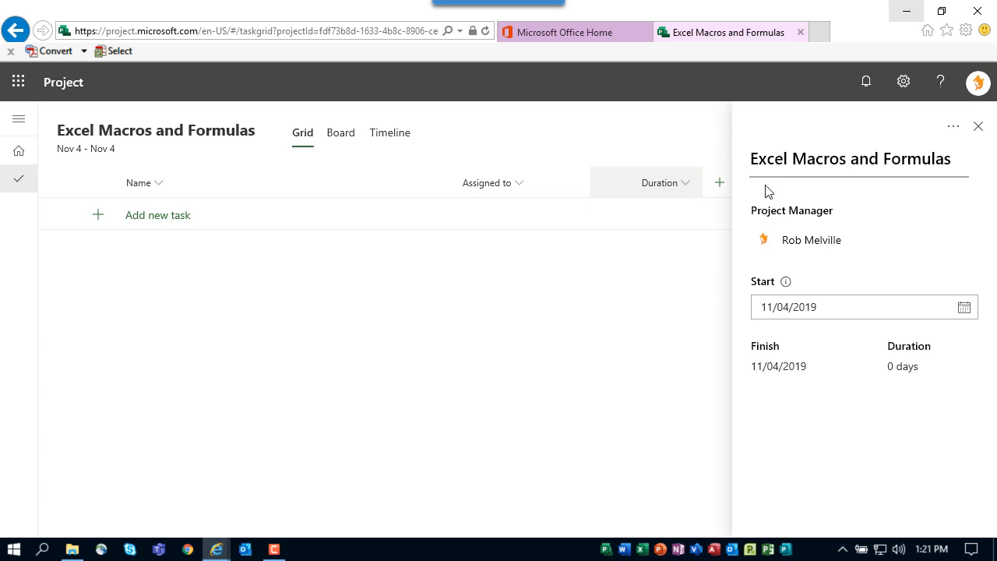
left_click(978, 127)
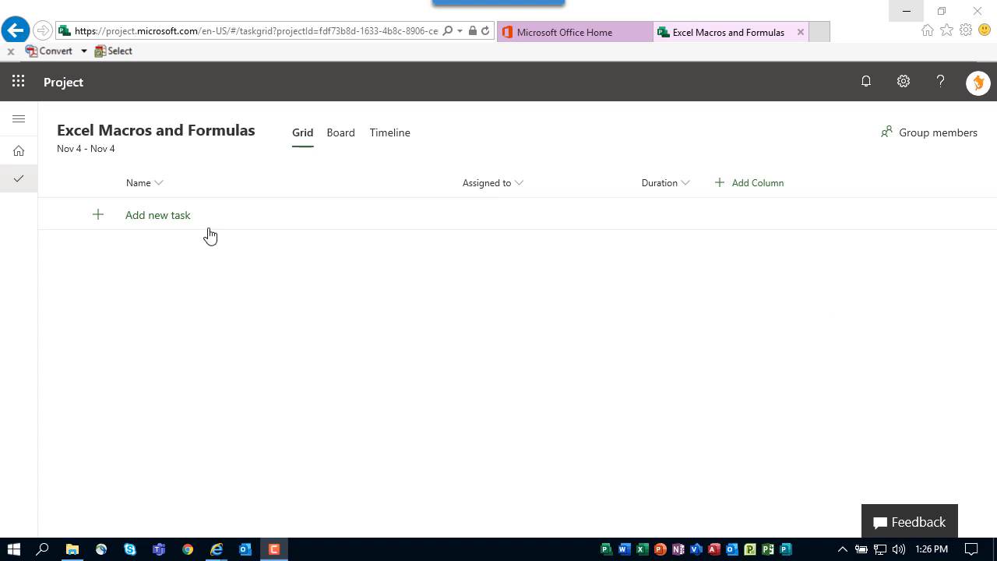
- Add the first task named Design
left_click(161, 220)
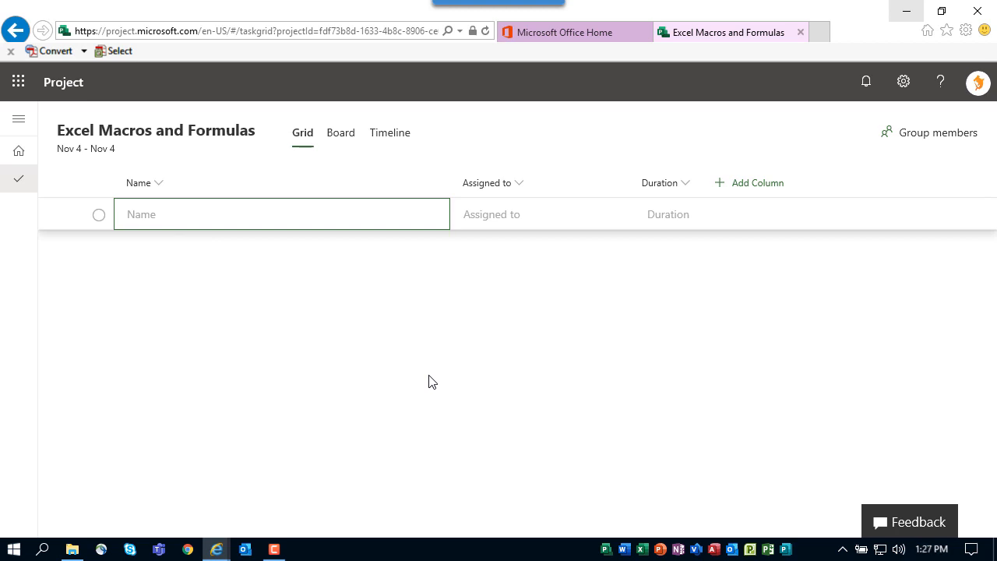
type("Design")
key("BackSpace")
key("BackSpace")
key("BackSpace")
type("ign")
key("Return")
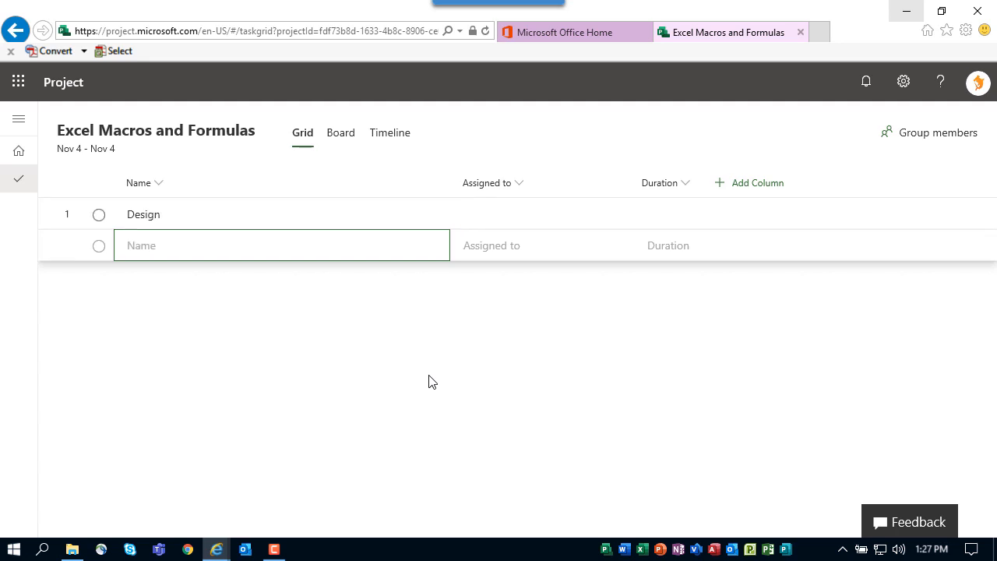
- Add tasks Build, Test, Implement and Rebuild, and move Rebuild above Implement
type("Build")
key("Return")
type("Test")
key("Return")
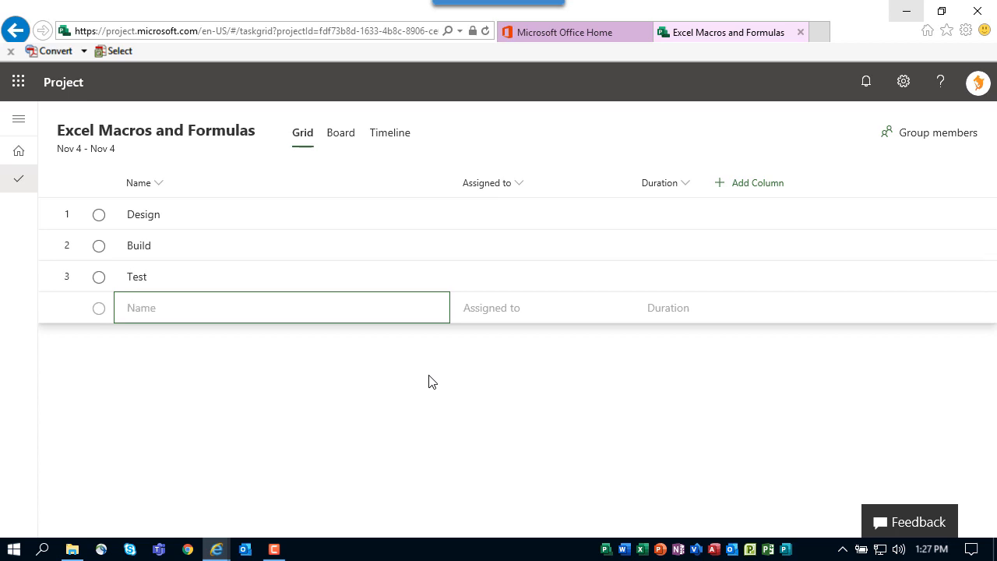
type("Implement")
key("Return")
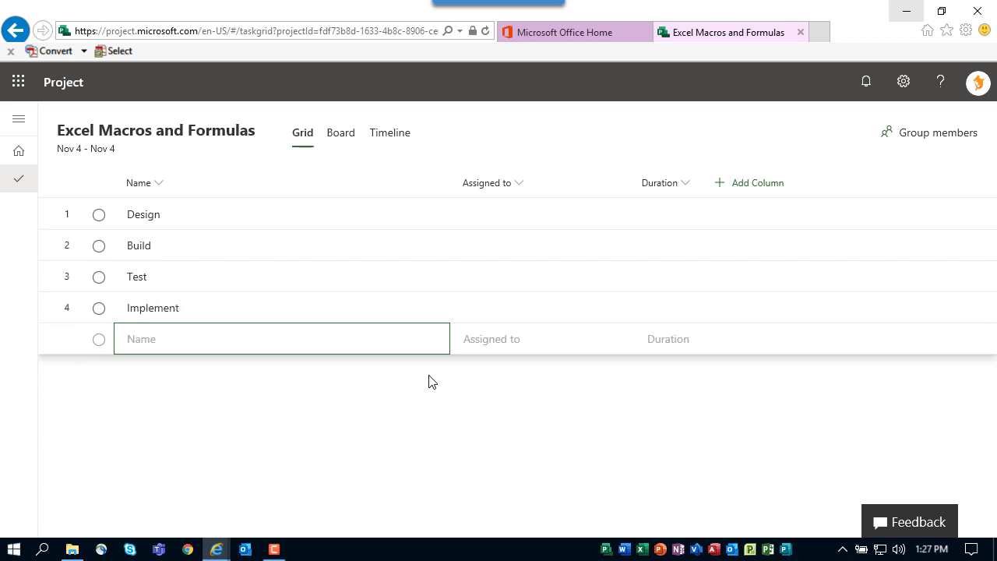
type("Rebuild")
key("Return")
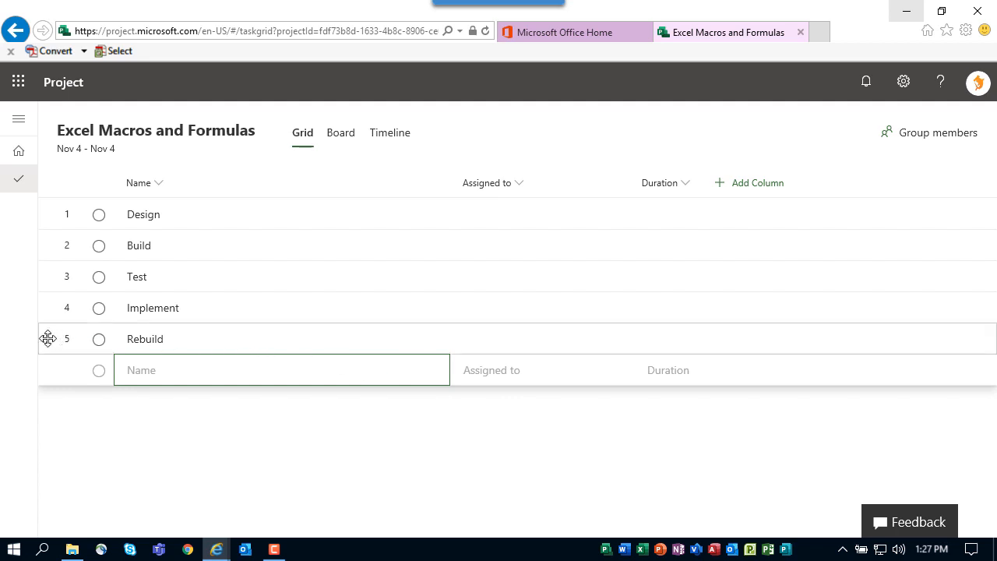
left_click_drag(48, 338, 44, 310)
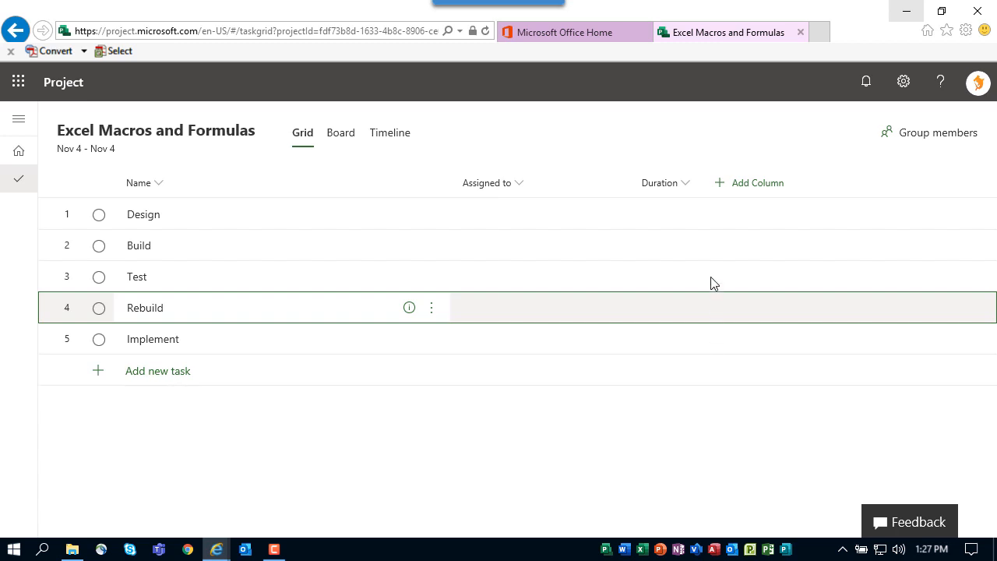
- Set task durations: Design 2, Build 5, Test 3, Rebuild 2, Implement 5 days
left_click(675, 215)
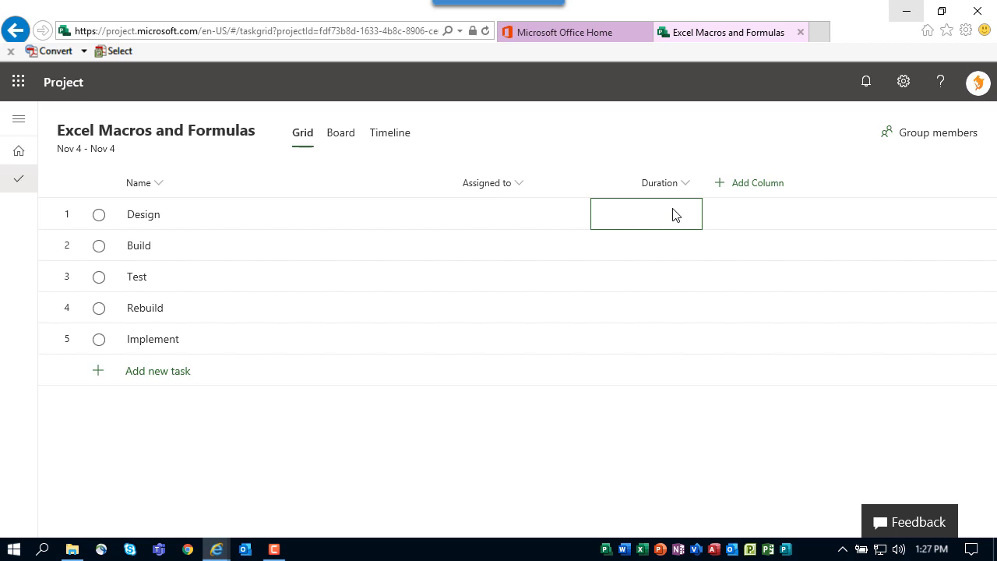
type("2")
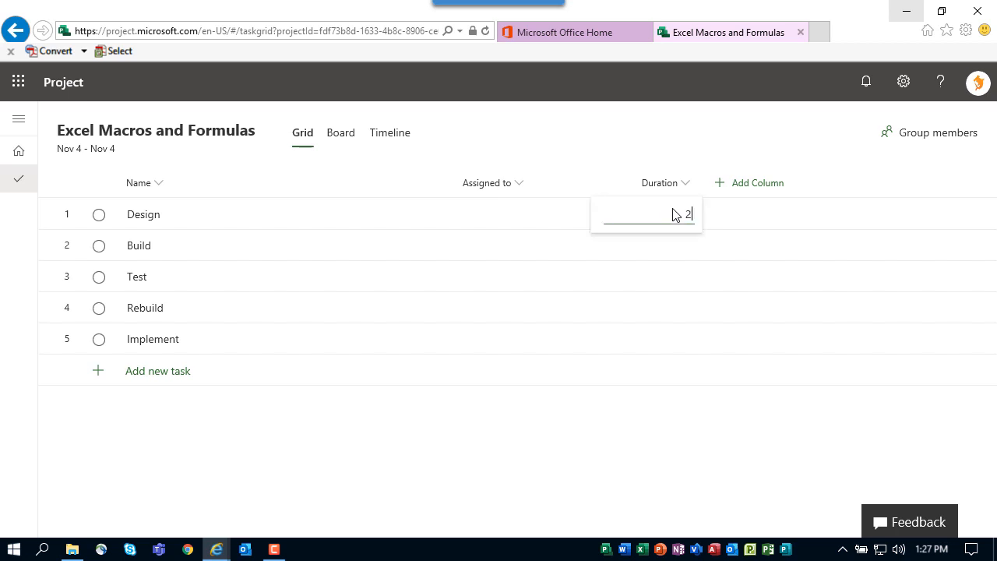
key("Return")
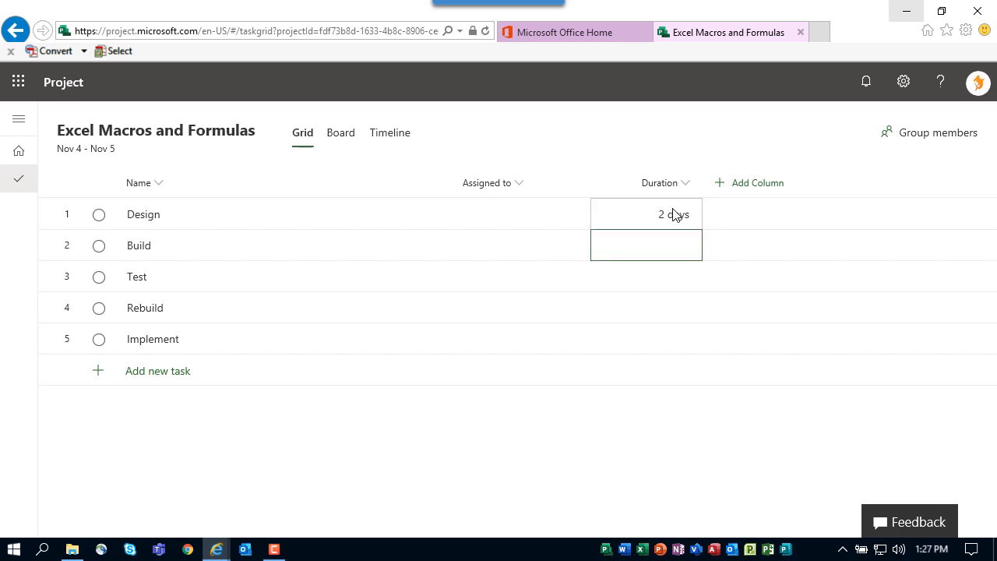
type("5")
key("Return")
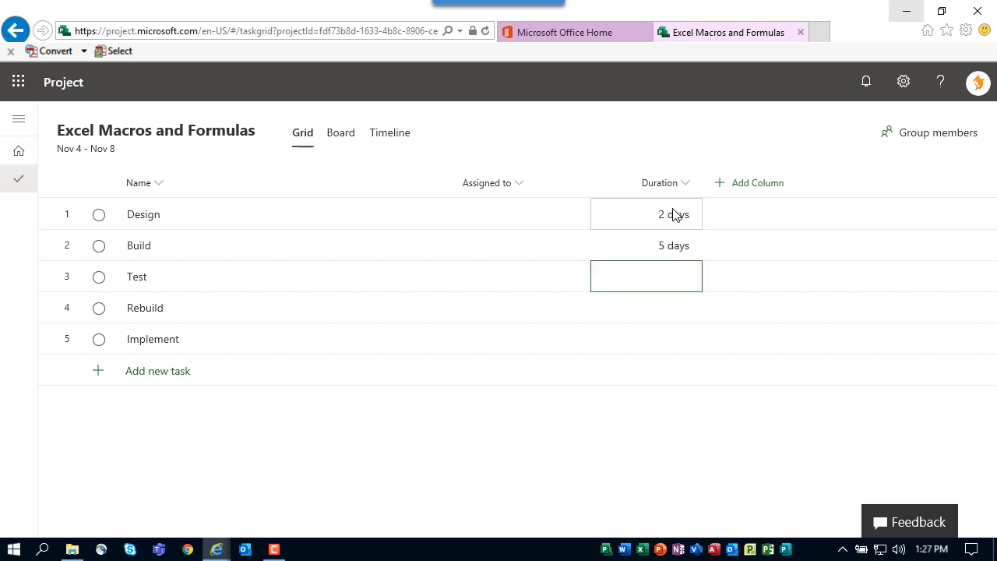
type("3")
key("Return")
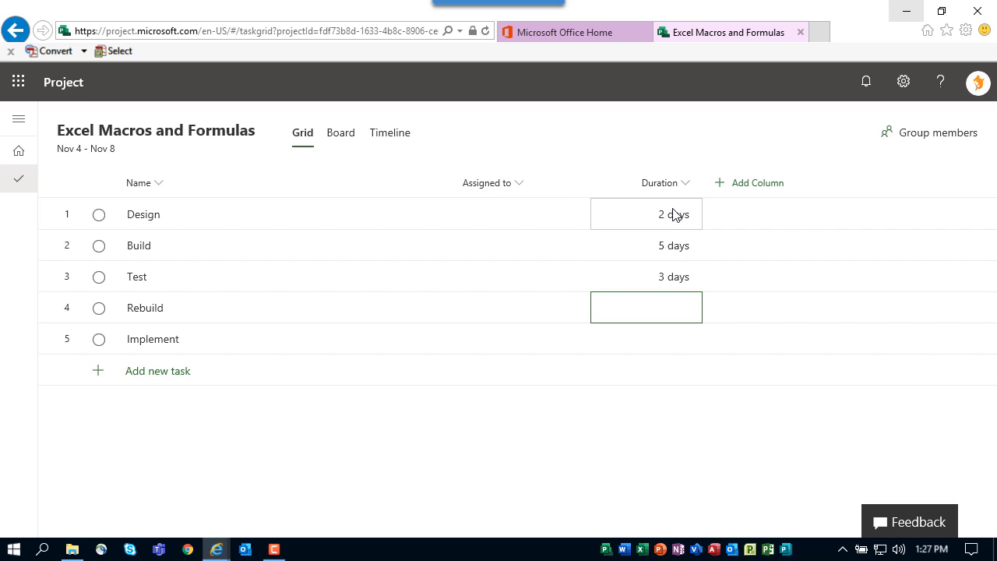
type("2")
key("Return")
type("5")
key("Return")
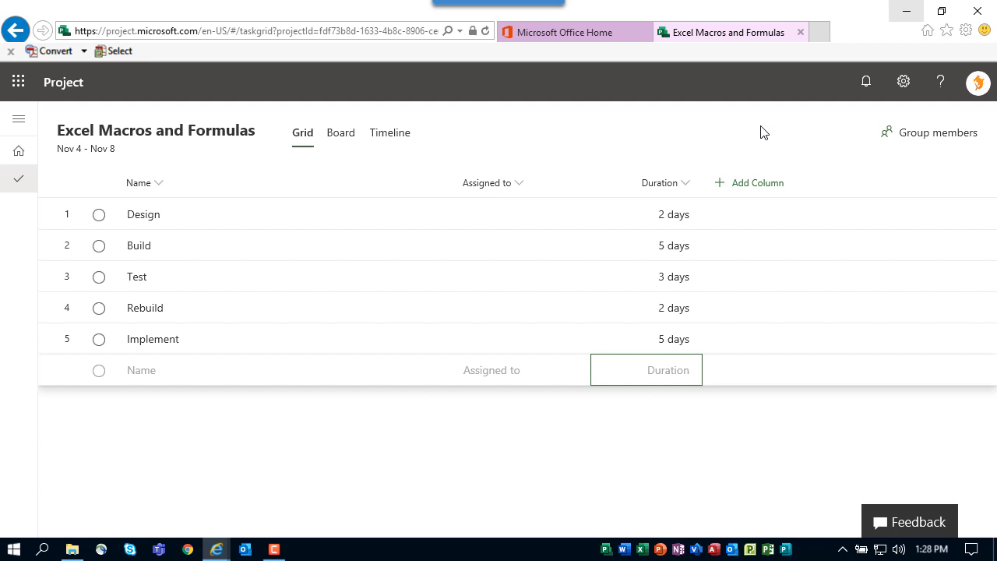
- Add a Depends on (before) column and move it beside the Name column
left_click(761, 190)
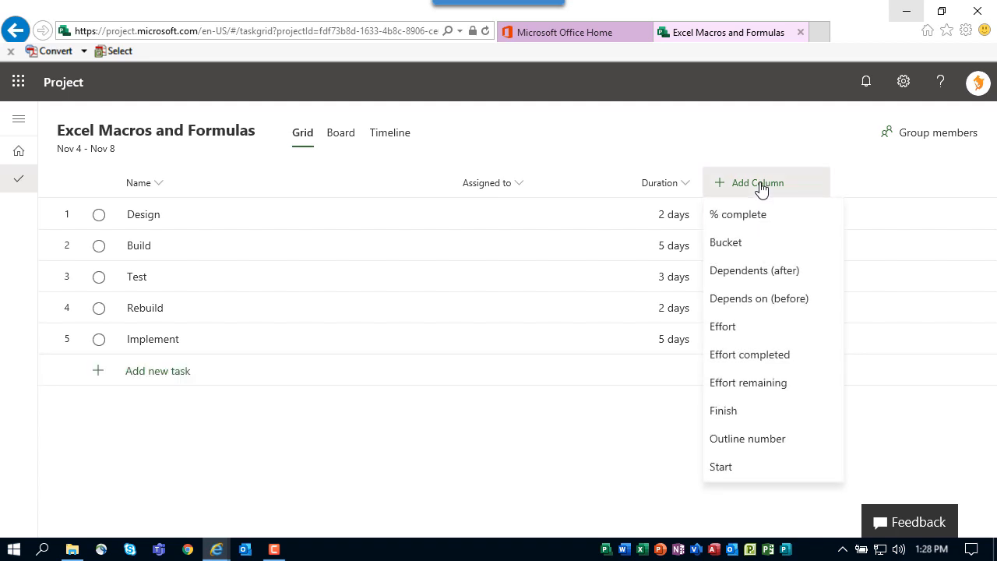
left_click(772, 303)
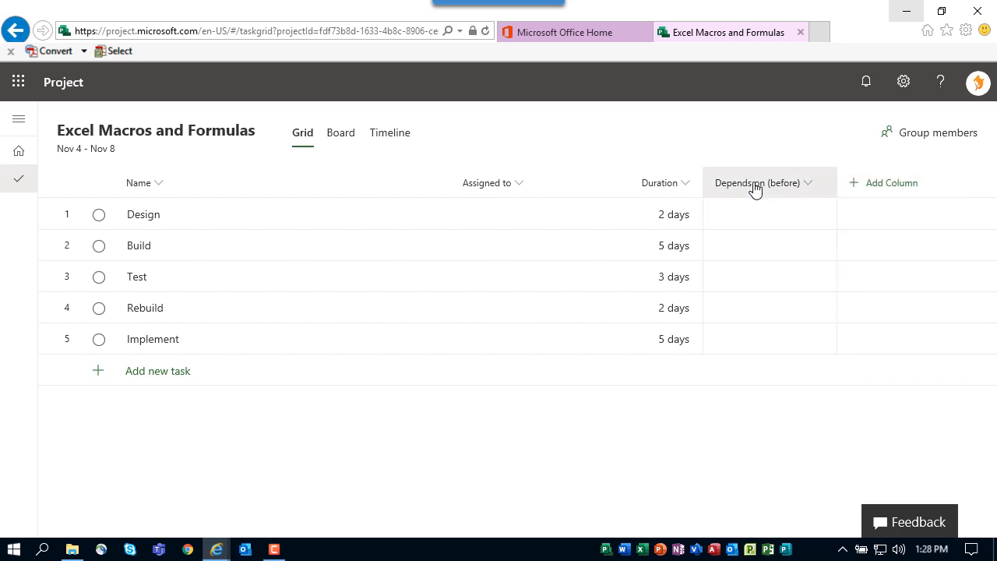
left_click_drag(754, 188, 458, 185)
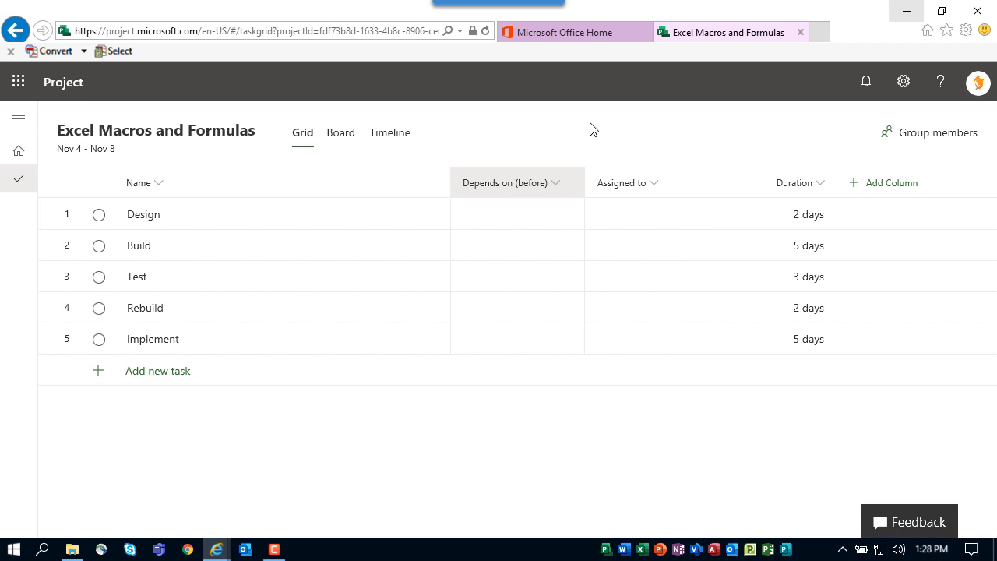
- Link each task to its predecessor: Build on 1, Test on 2, Rebuild on 3, Implement on 4
left_click(488, 257)
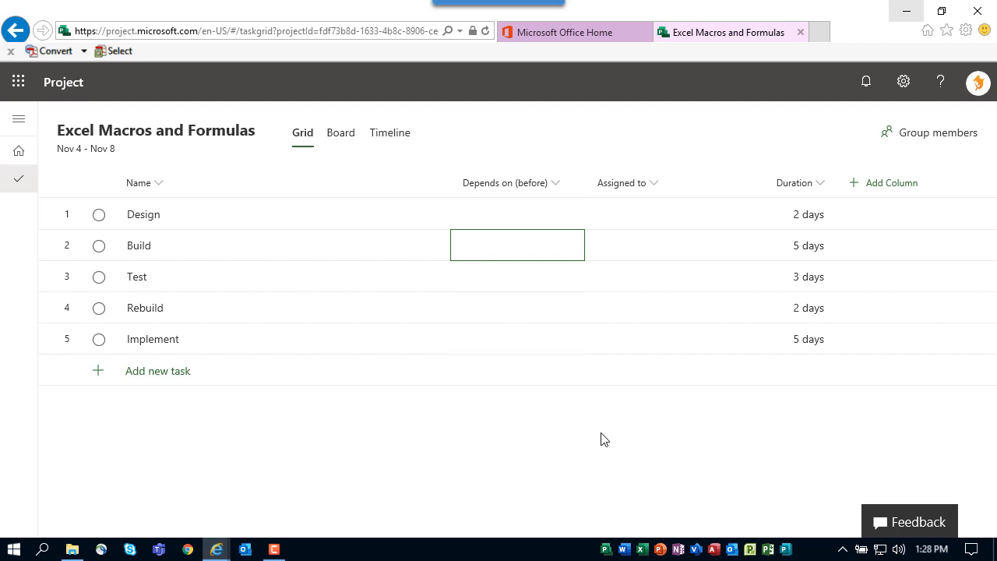
type("1")
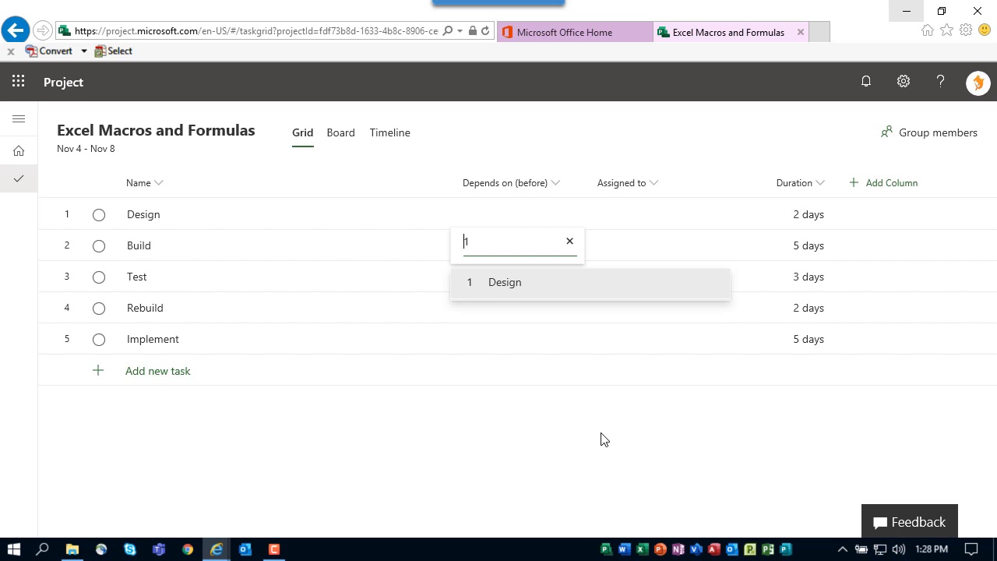
left_click(508, 284)
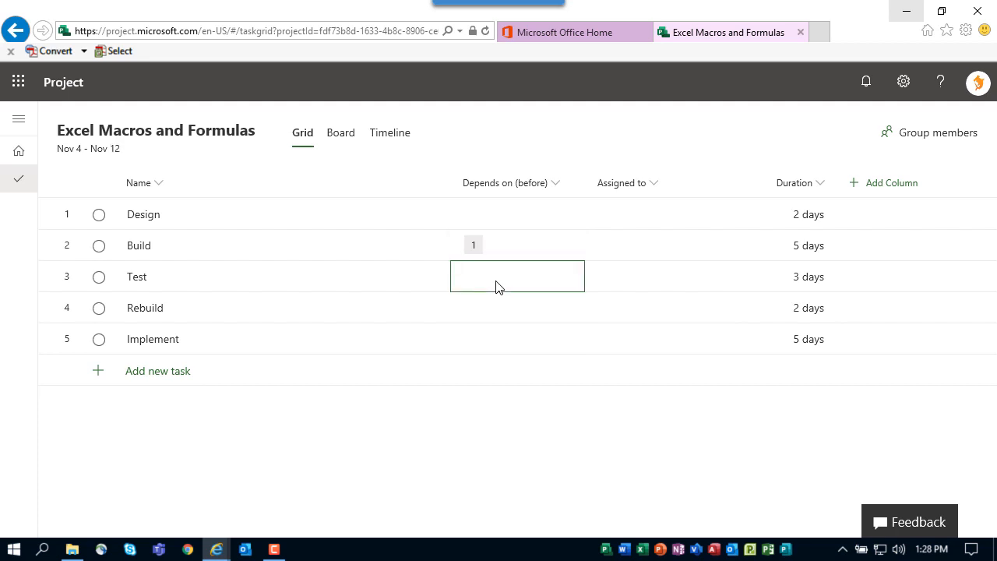
left_click(499, 287)
type("2")
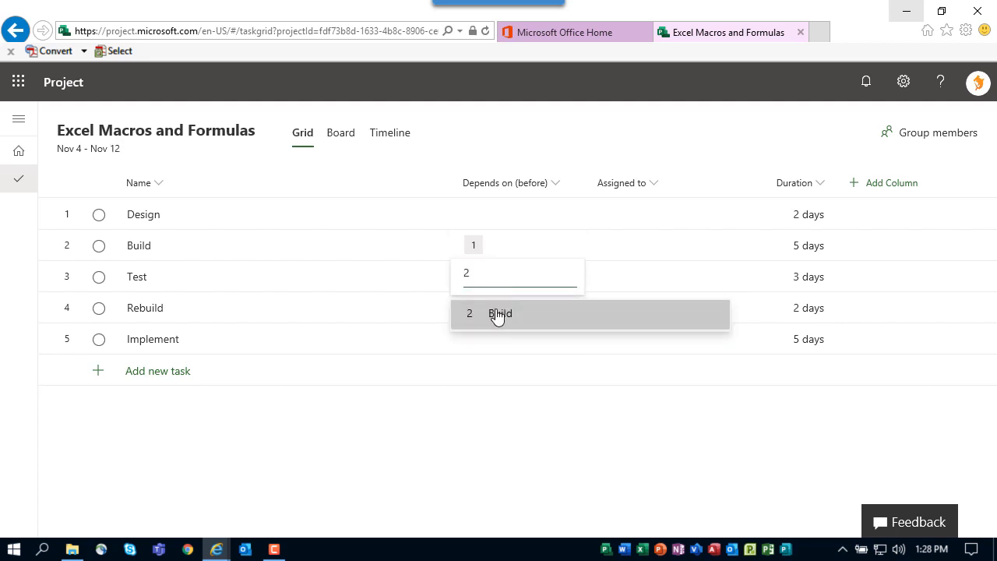
left_click(498, 314)
left_click(497, 315)
left_click(498, 315)
type("3")
left_click(496, 346)
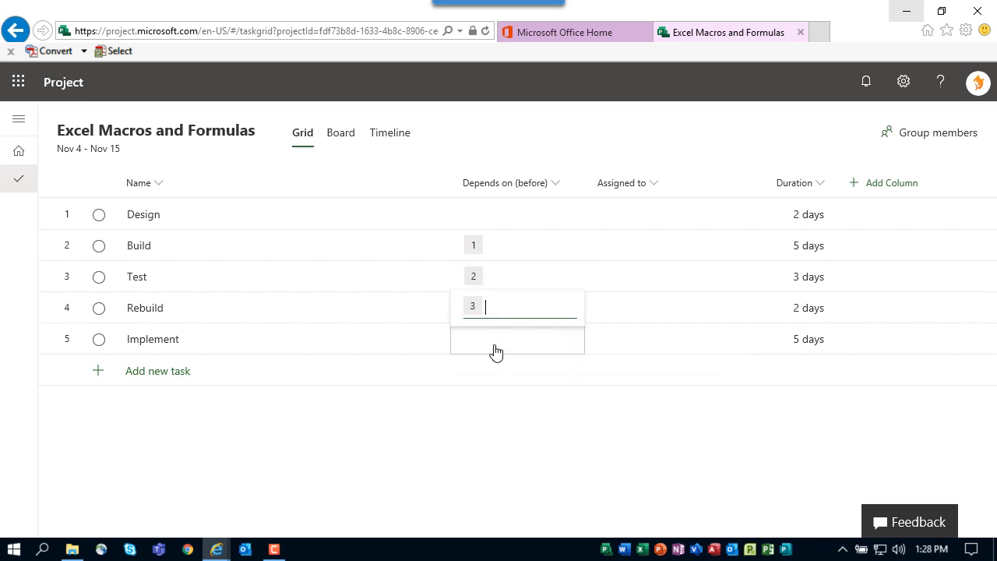
left_click(480, 349)
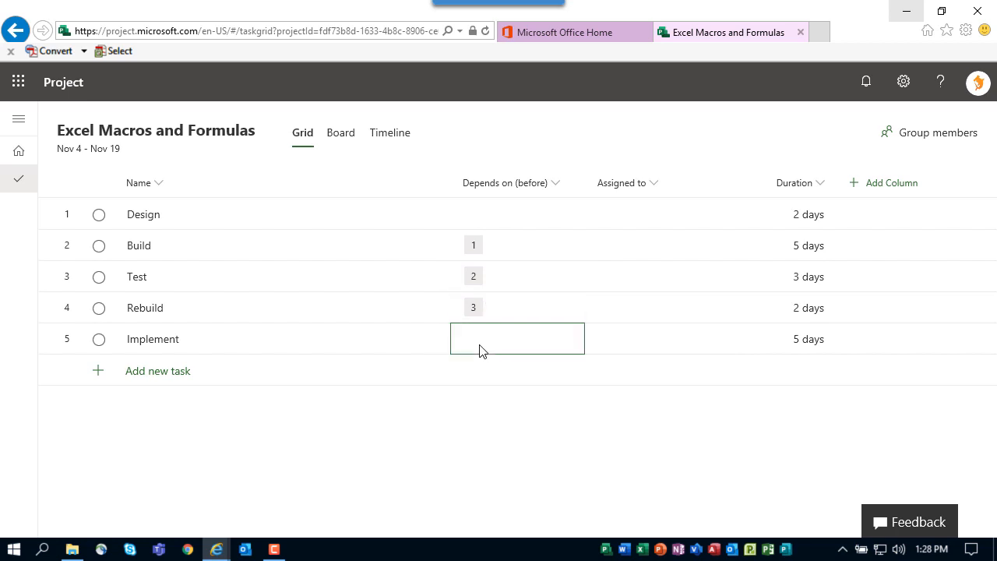
type("4")
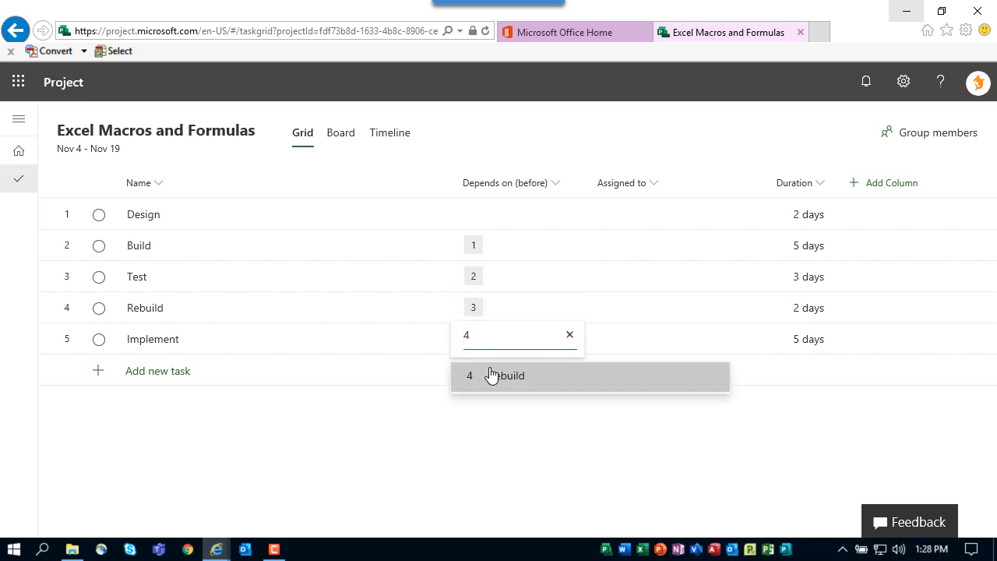
left_click(491, 375)
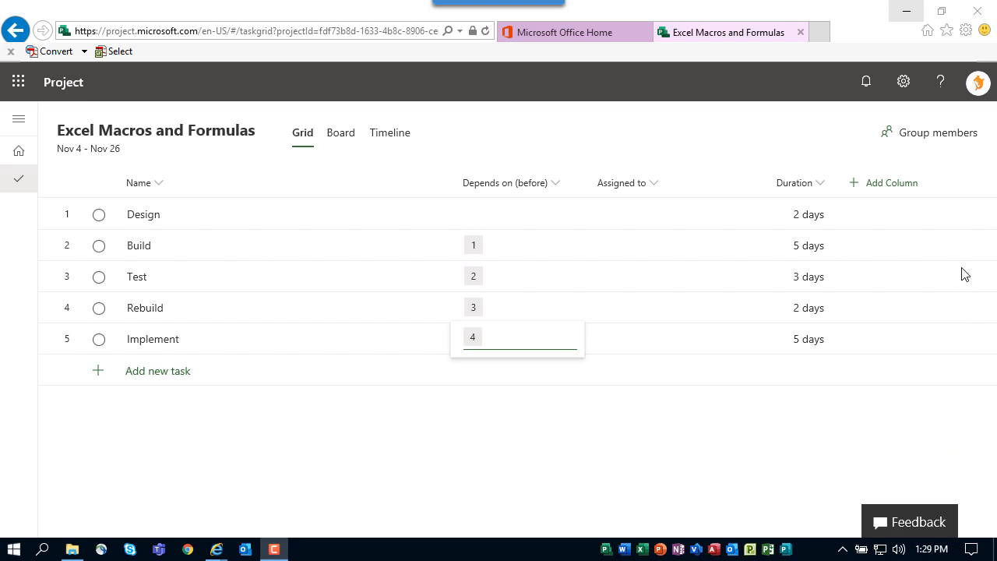
- Open the group members panel and add three members to the project's new group by name
left_click(919, 134)
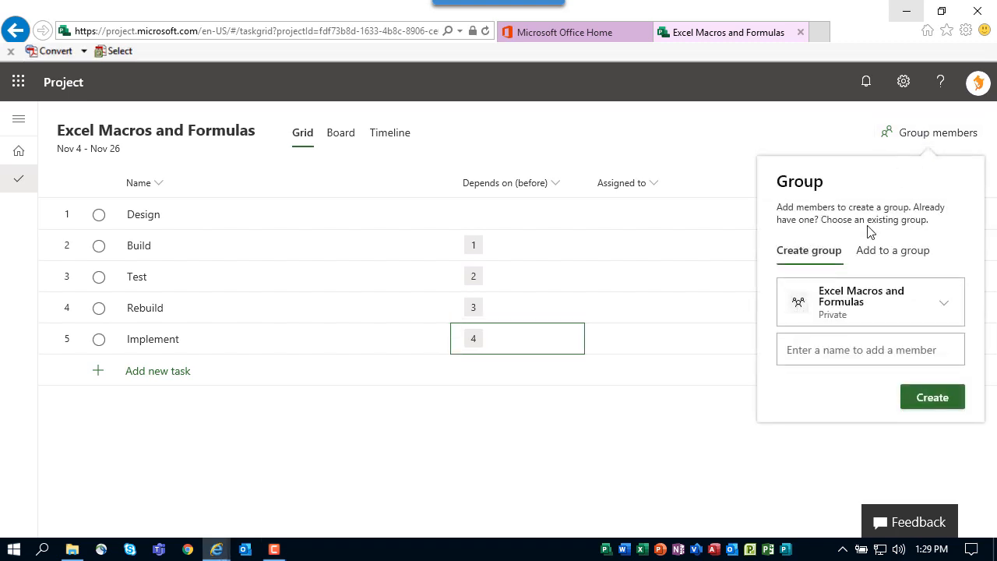
left_click(832, 350)
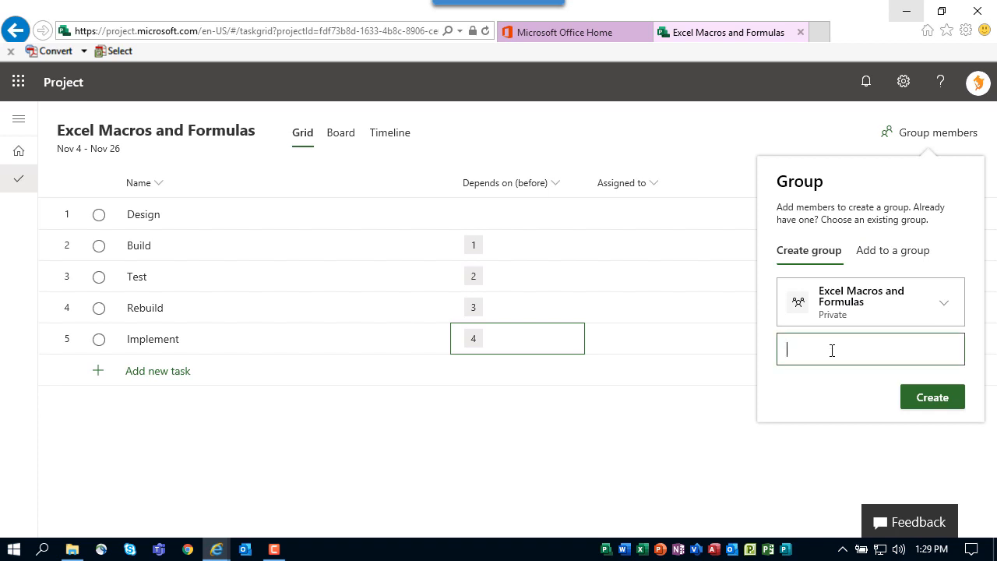
type("Aaron Painter")
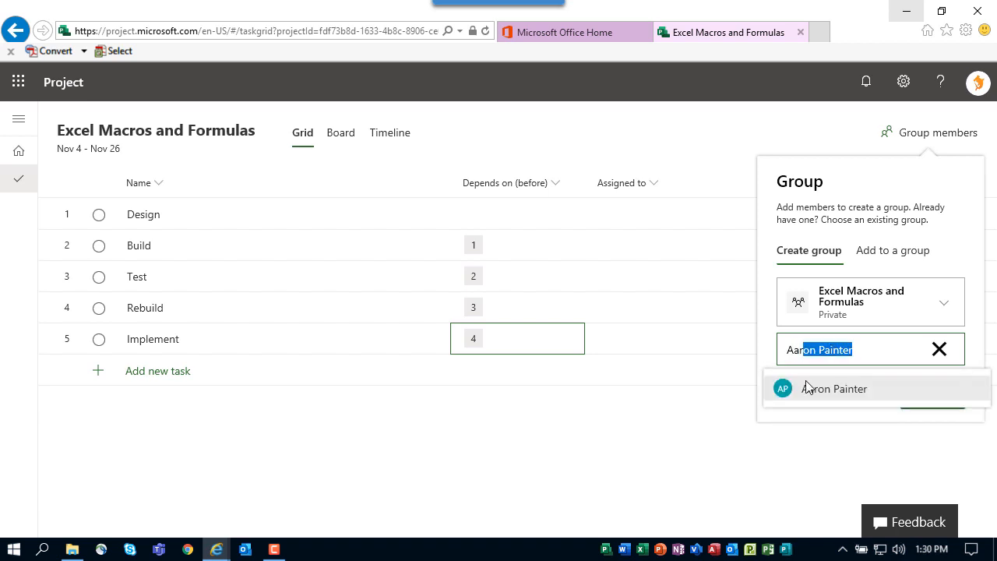
left_click(797, 403)
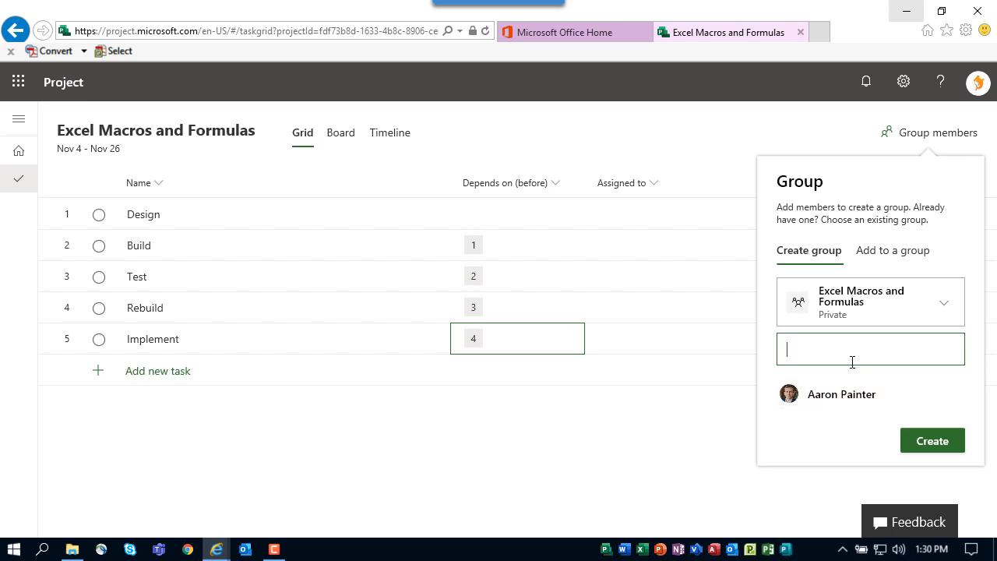
type("Alex Darrow")
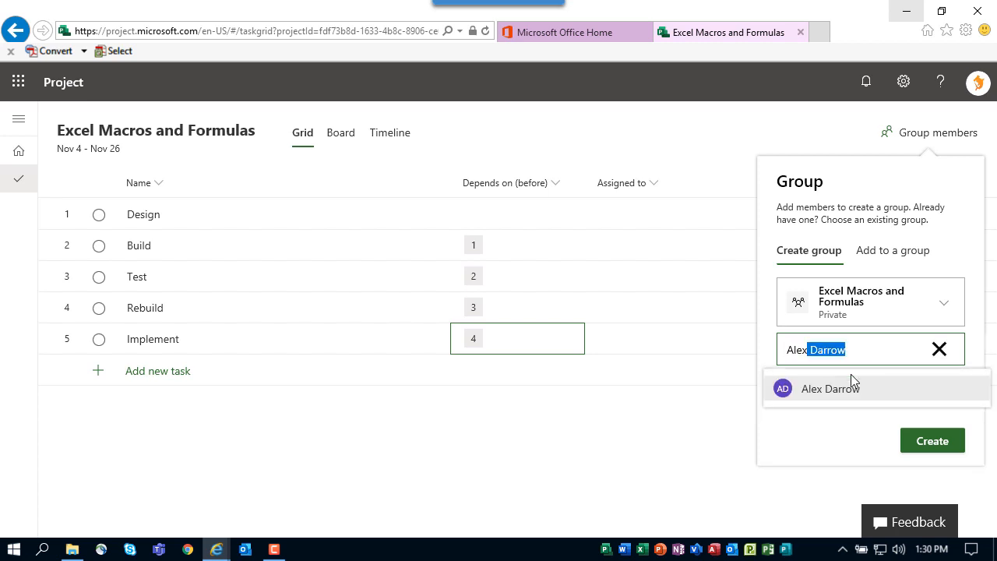
left_click(846, 389)
type("Molly Dempsey")
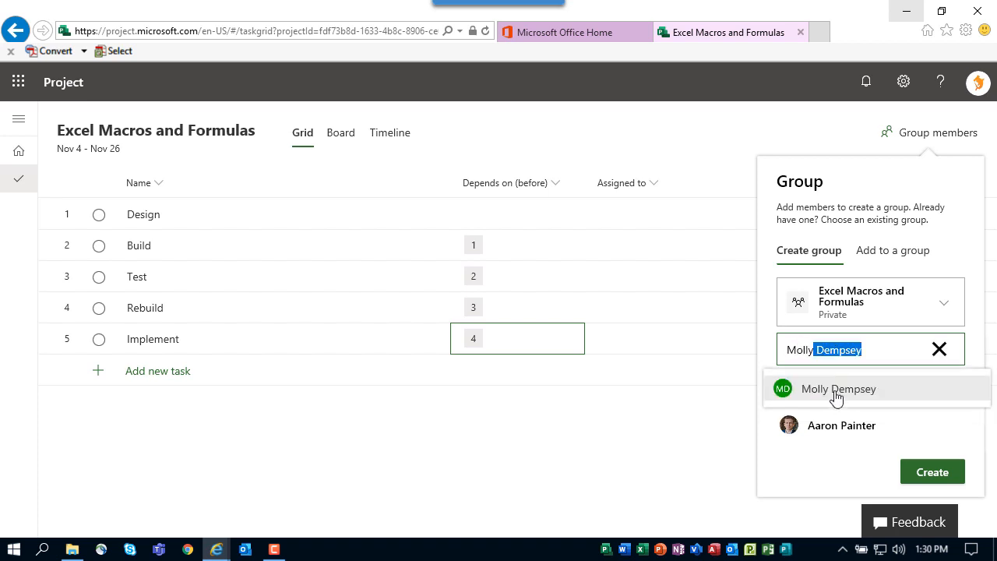
left_click(832, 389)
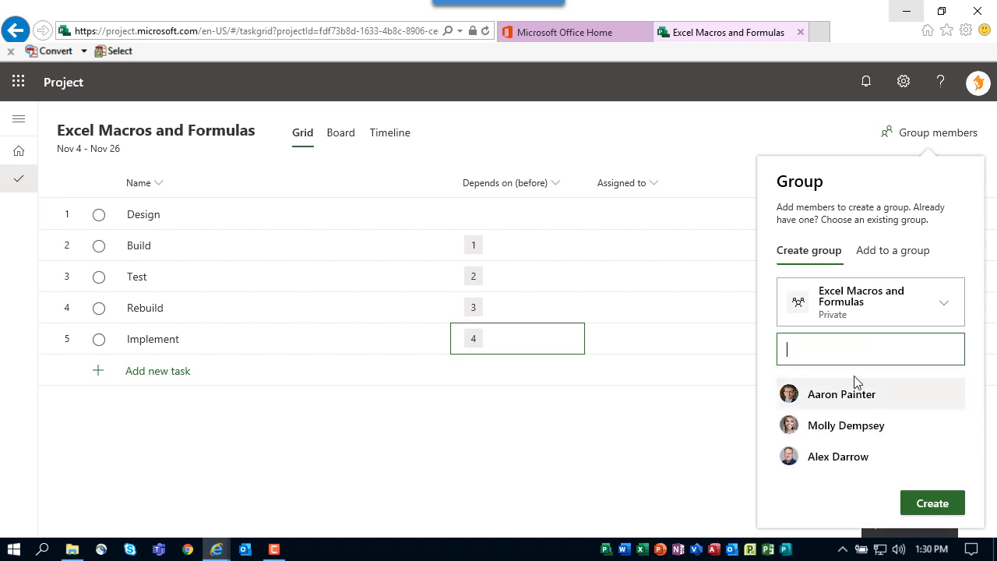
- Add a fourth member to the group and create the group
type("Sonny Crockett")
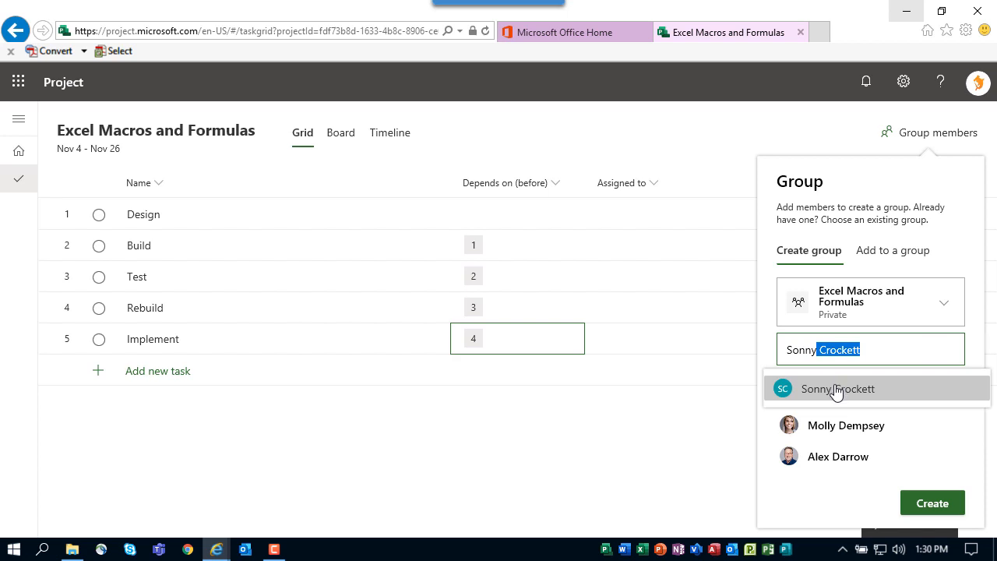
left_click(835, 388)
left_click_drag(979, 290, 982, 327)
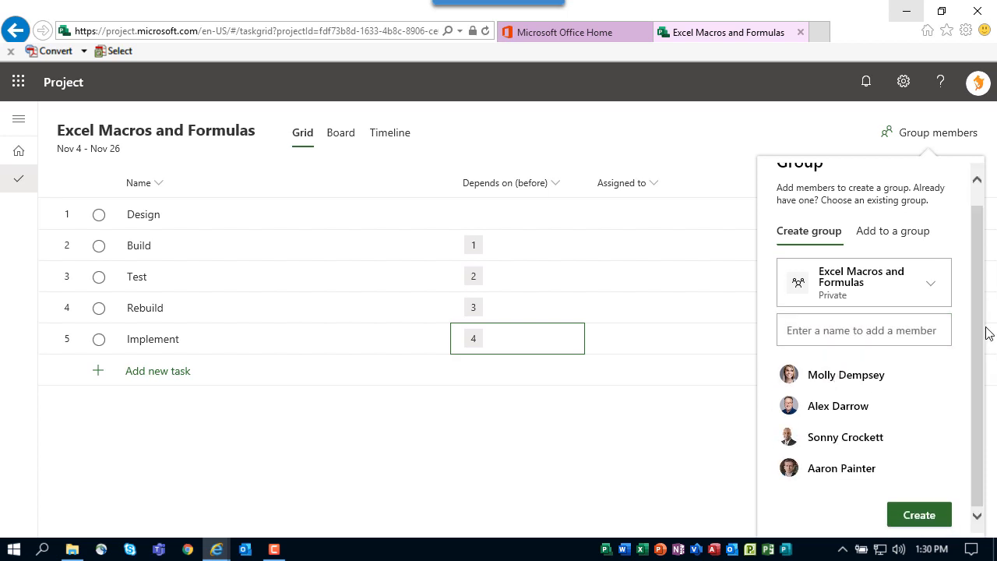
left_click(919, 515)
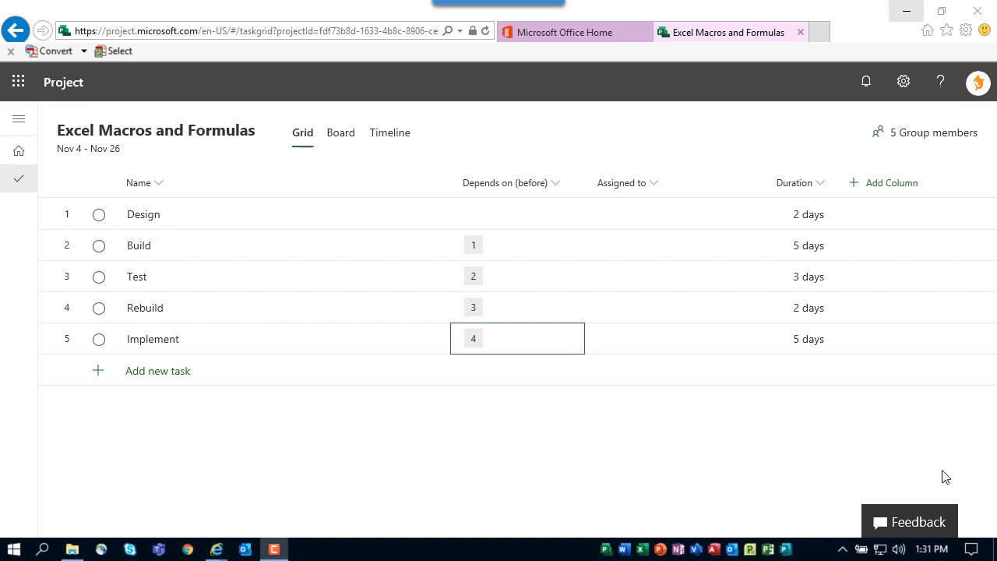
- Assign one team member to the Design task and another to the Build task
left_click(629, 218)
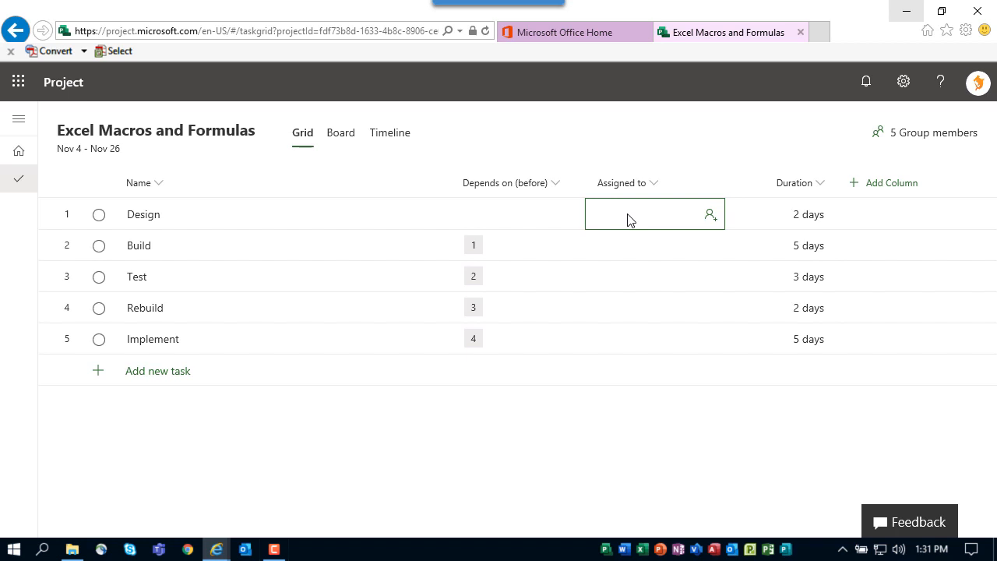
left_click(710, 215)
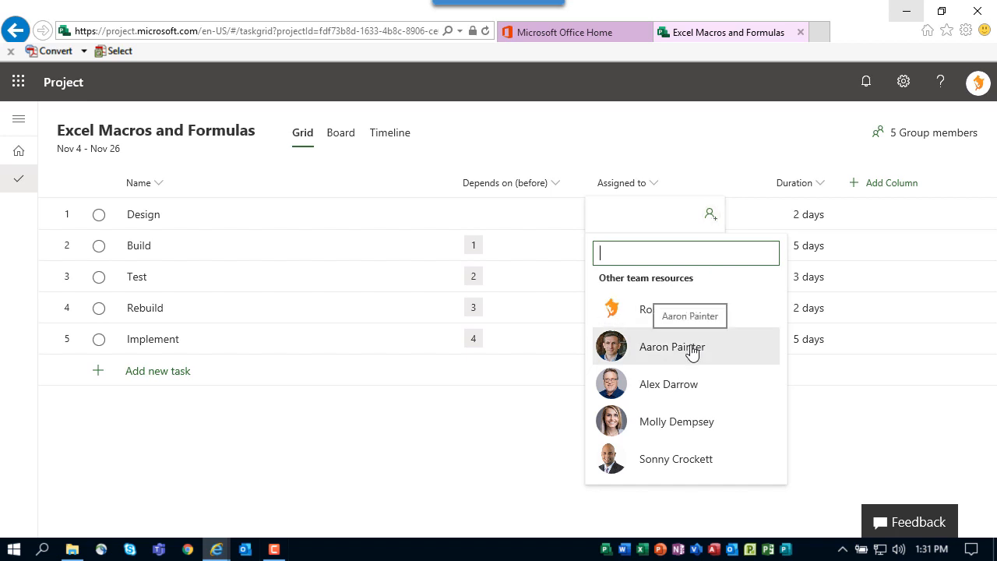
left_click(692, 387)
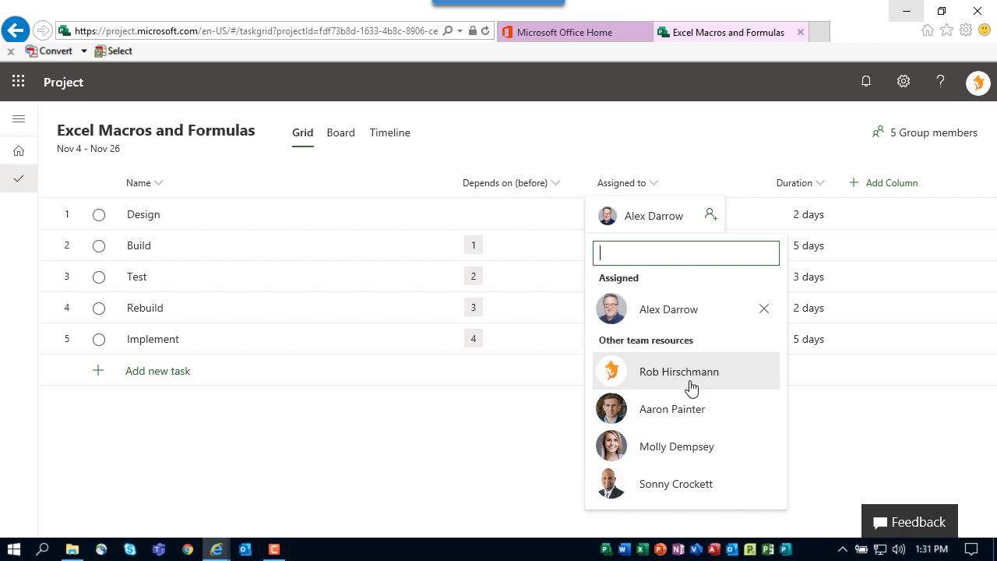
left_click(709, 222)
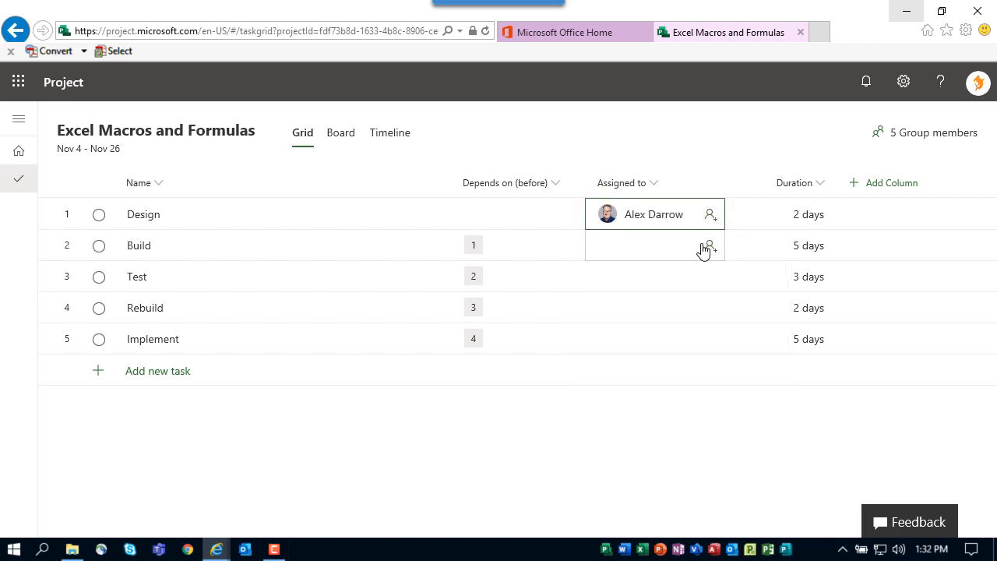
left_click(708, 248)
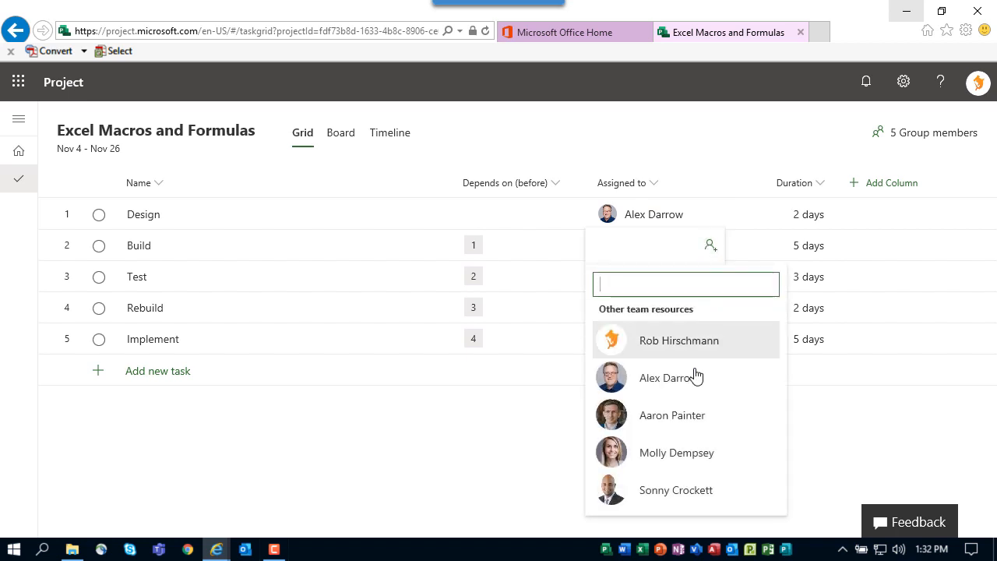
left_click(675, 450)
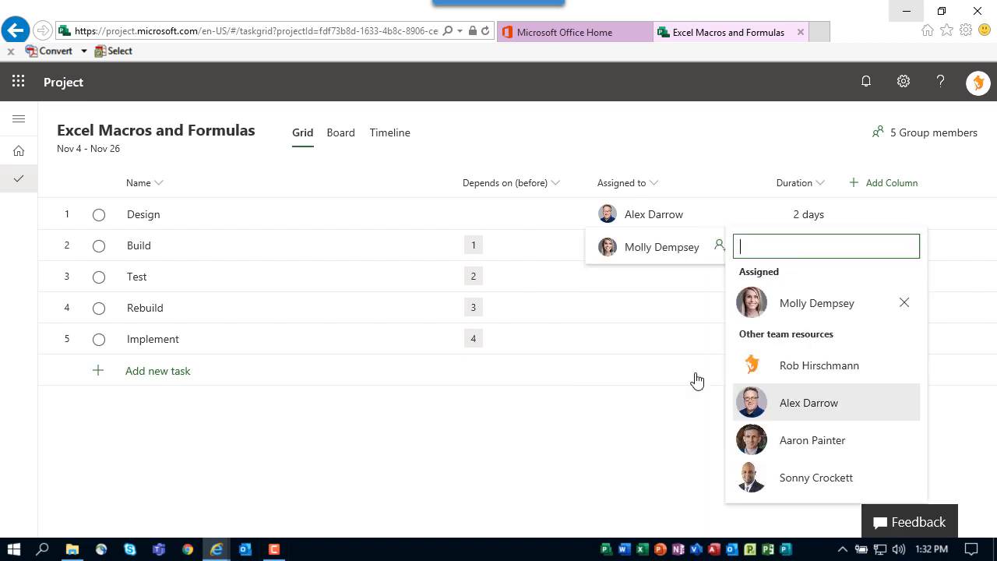
left_click(714, 250)
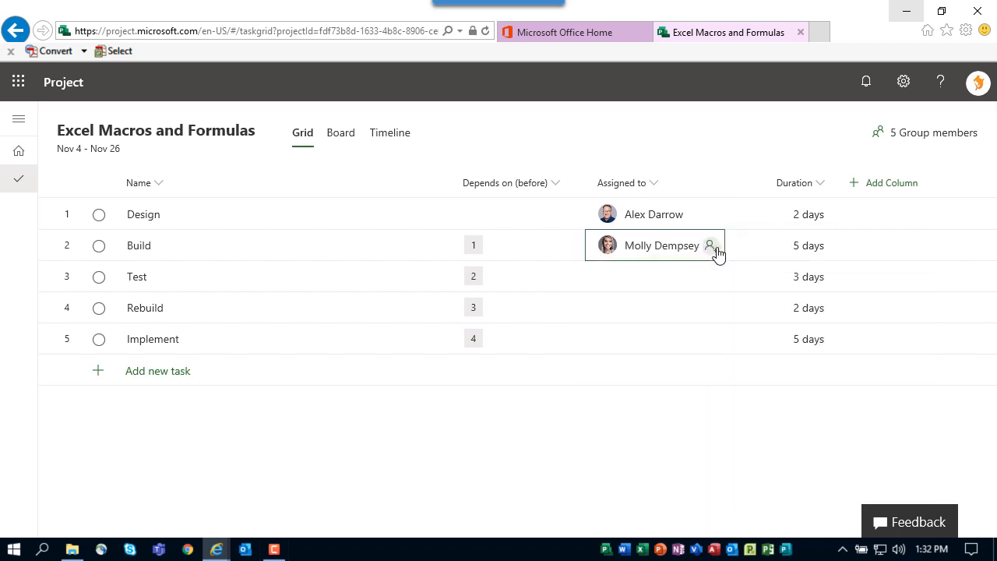
- Assign team members to the Test and Rebuild tasks
left_click(710, 280)
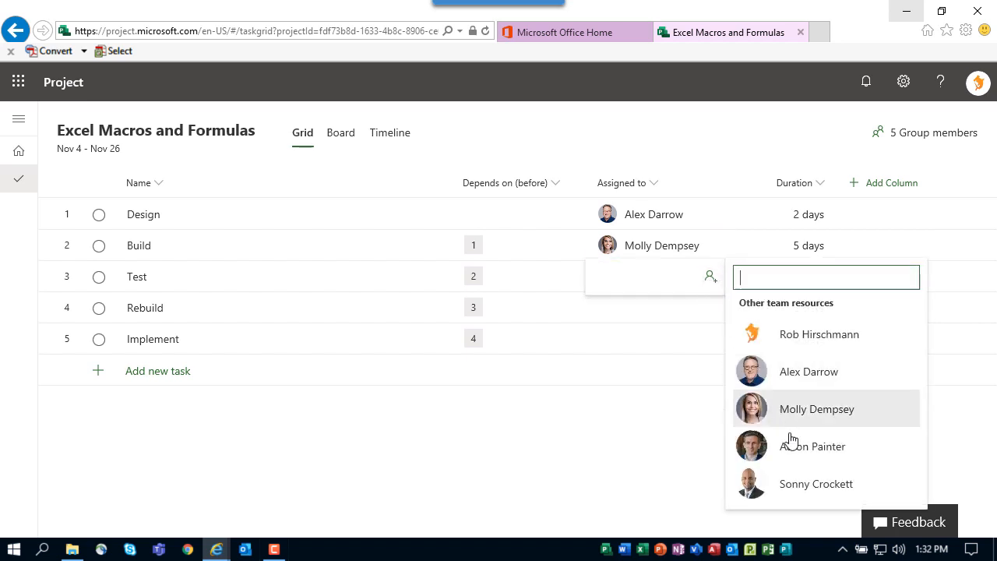
left_click(820, 491)
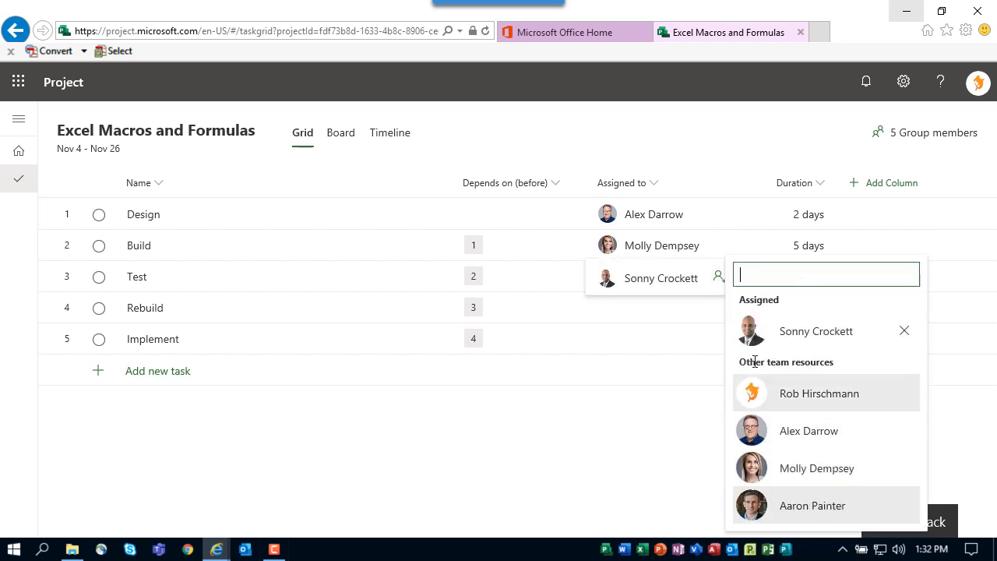
left_click(716, 279)
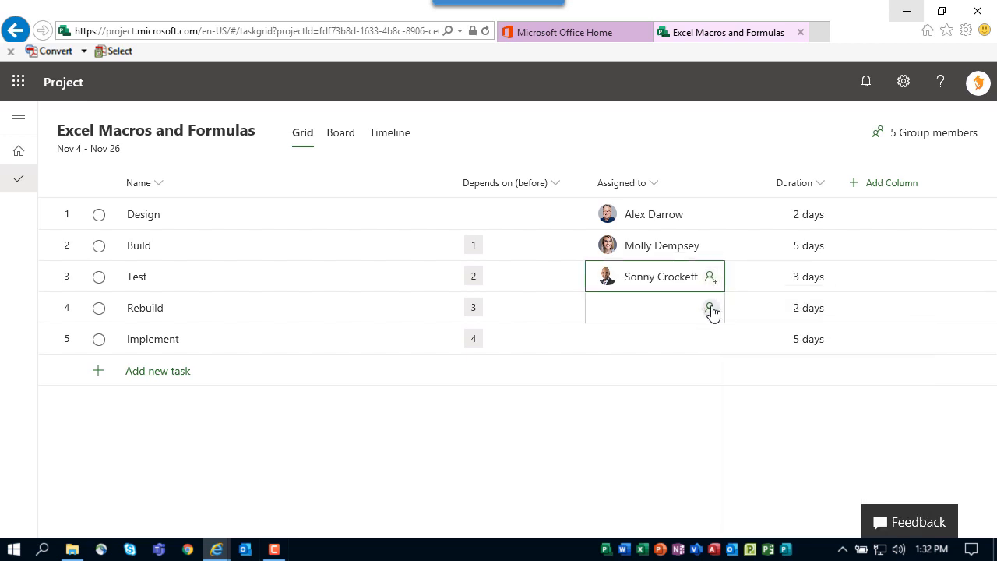
left_click(710, 310)
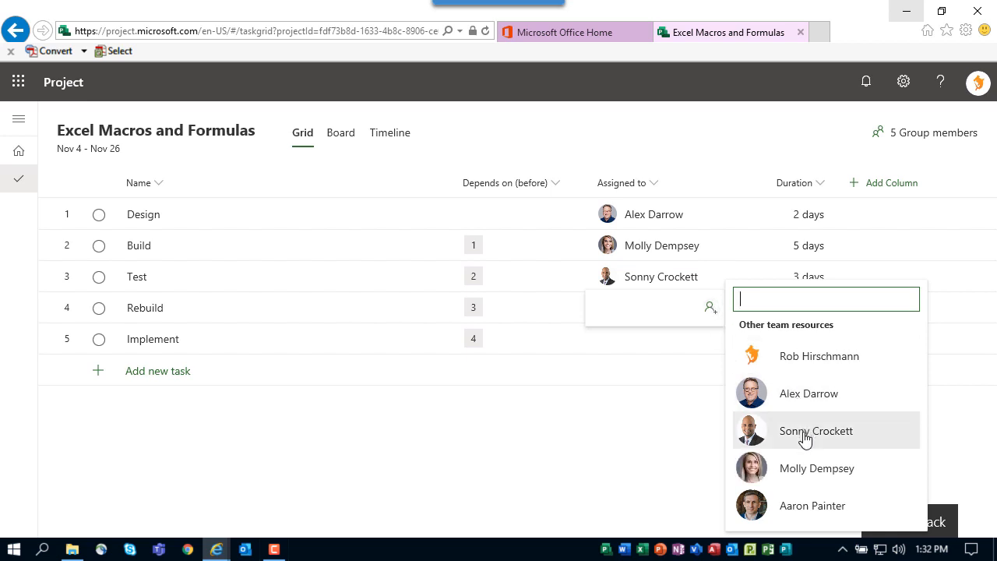
left_click(812, 469)
left_click(716, 316)
- Assign two team members to the Implement task
left_click(710, 340)
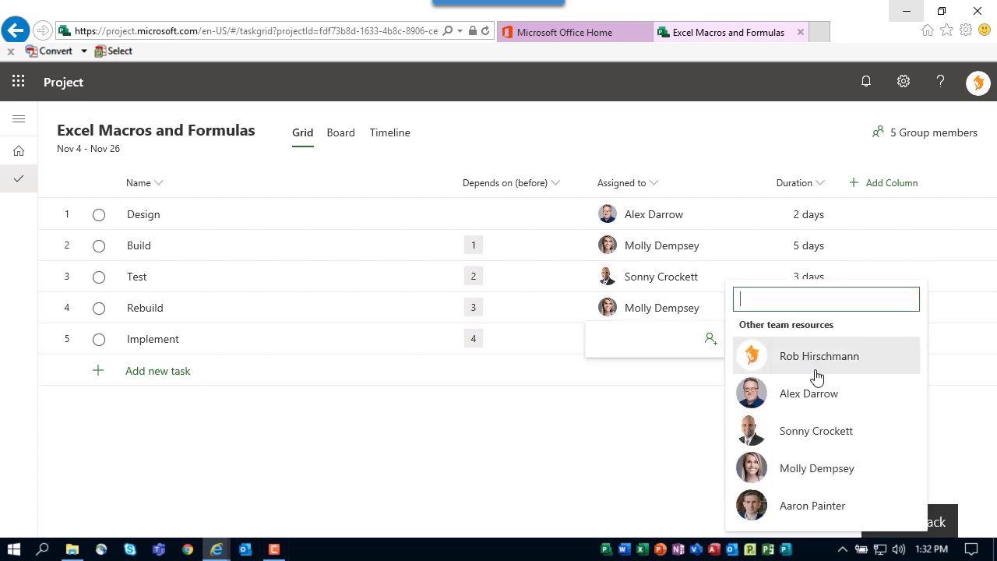
left_click(818, 396)
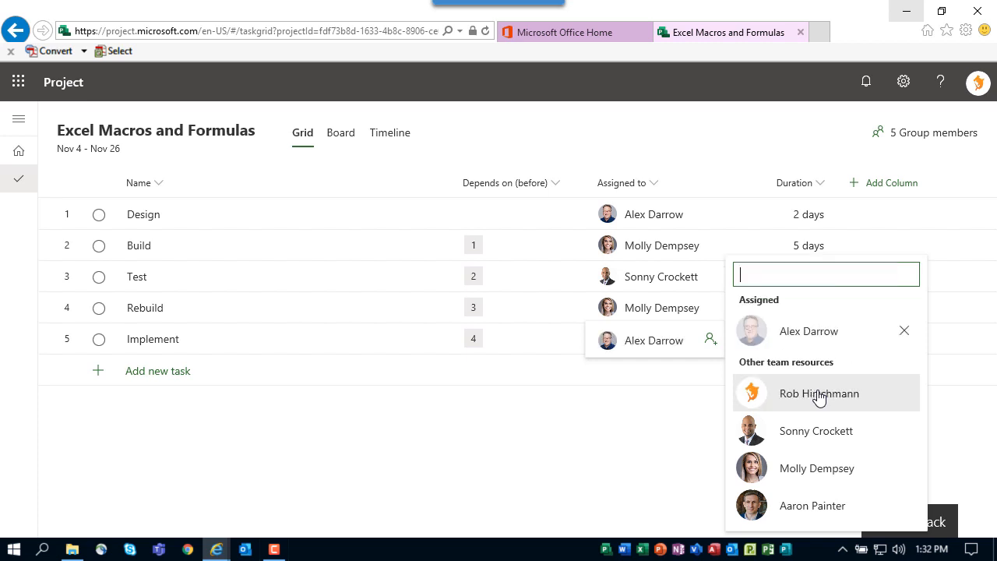
left_click(813, 506)
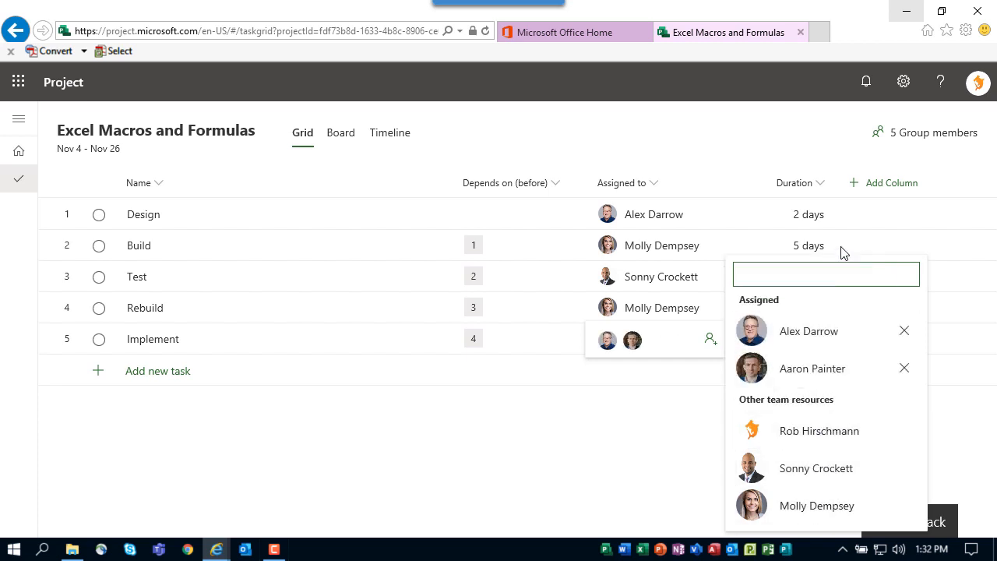
left_click(709, 341)
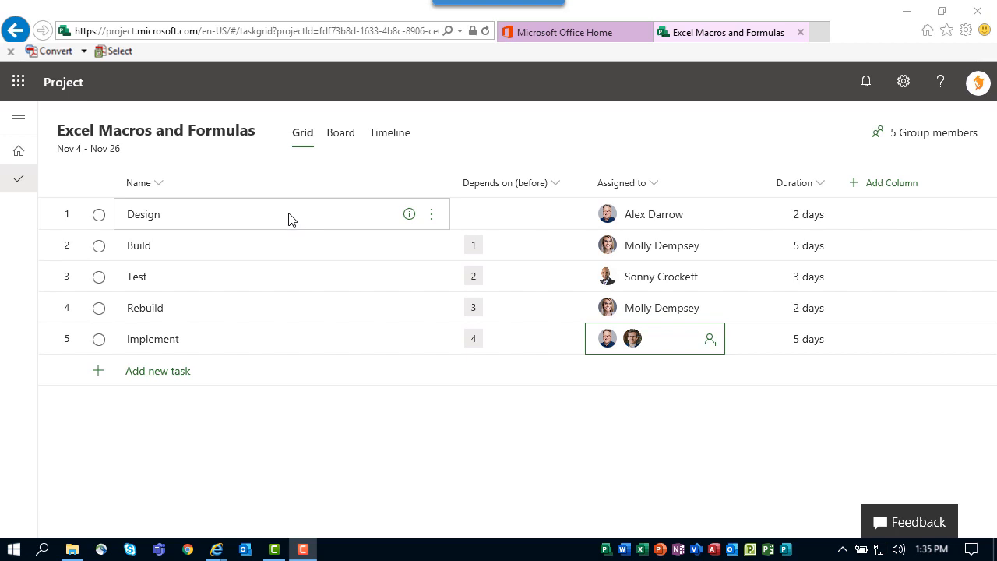
- Mark Design as complete and set Build's % complete to 50 in its task details
left_click(98, 216)
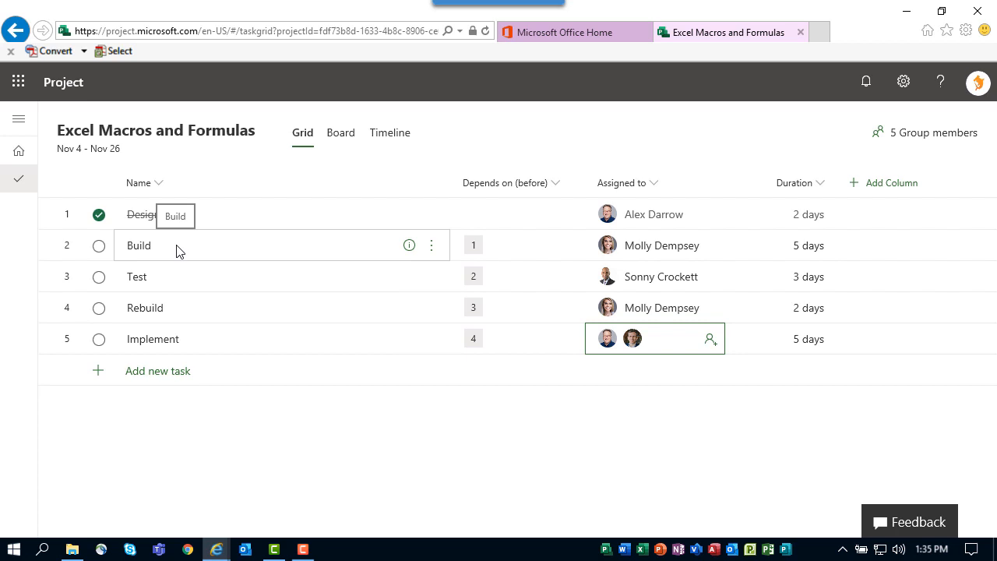
left_click(409, 247)
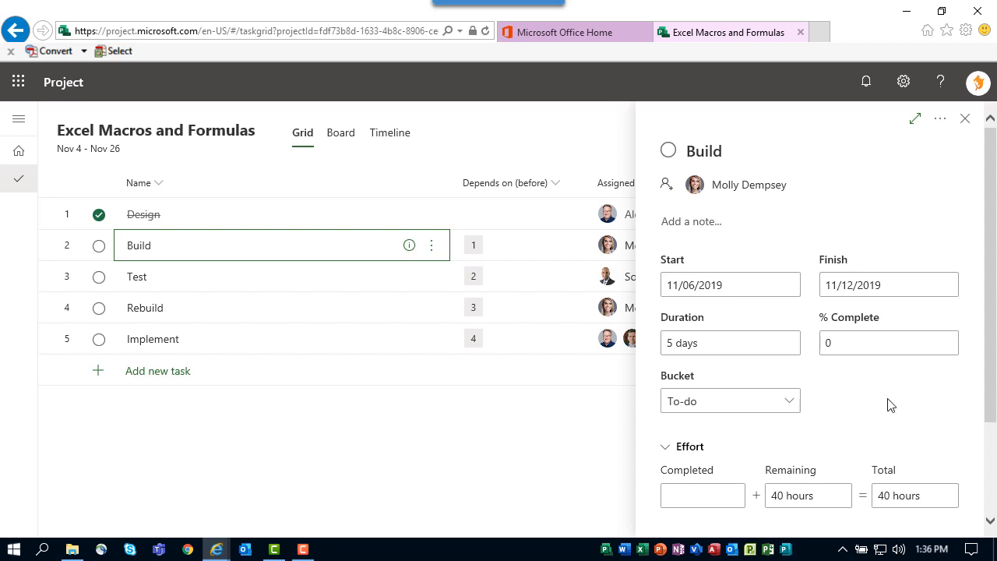
left_click(876, 343)
type("50")
key("Tab")
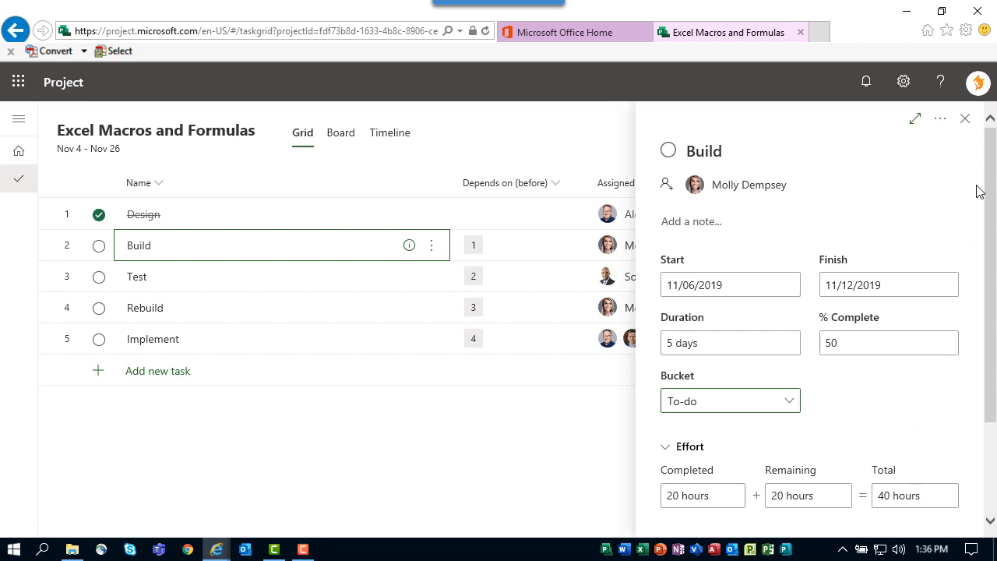
left_click(965, 124)
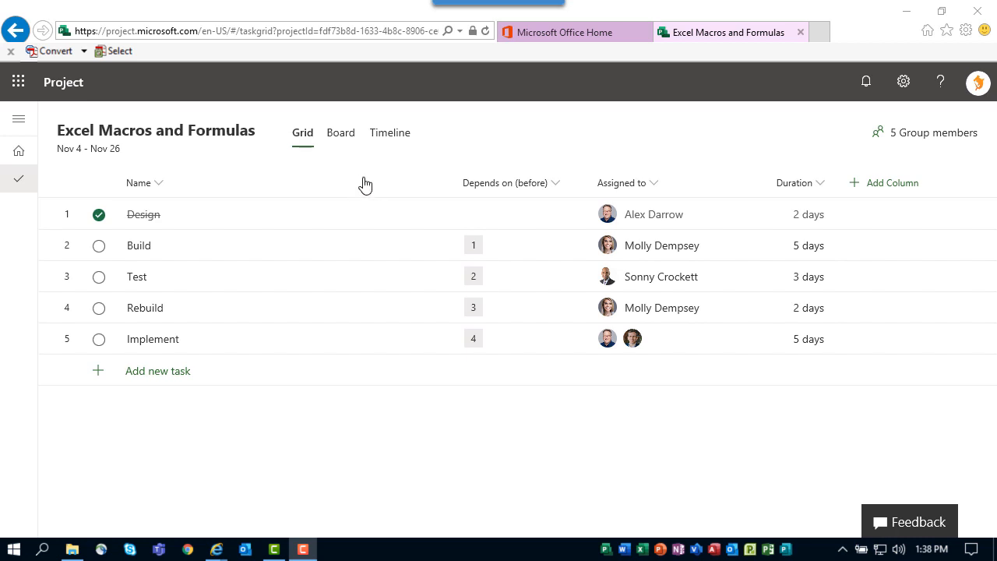
- Reorder the columns so Duration sits beside Name, followed by Depends on (before) and Assigned to
left_click_drag(450, 179, 289, 183)
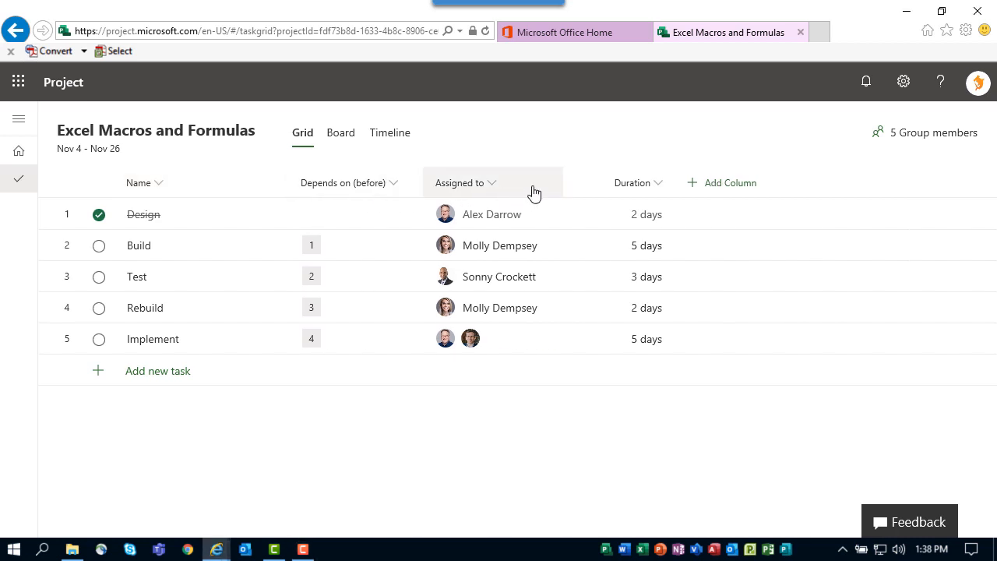
left_click_drag(637, 189, 318, 189)
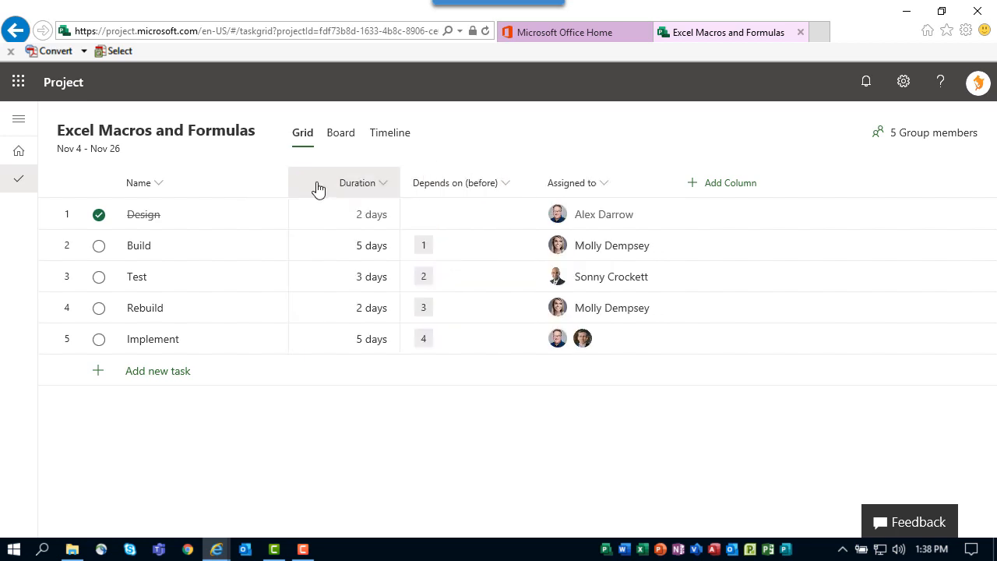
- Switch the project to the Board view
left_click(727, 187)
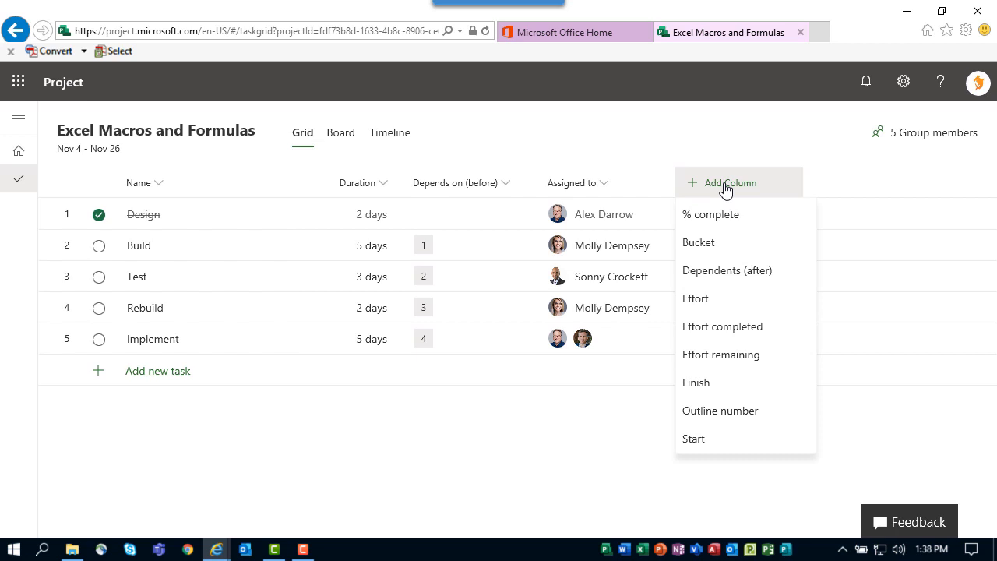
left_click(604, 191)
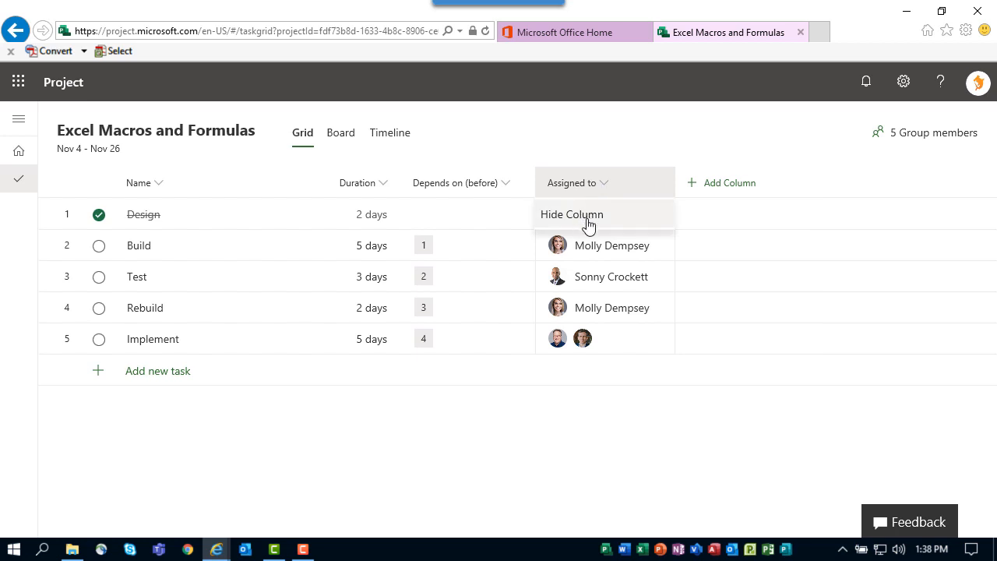
left_click(612, 127)
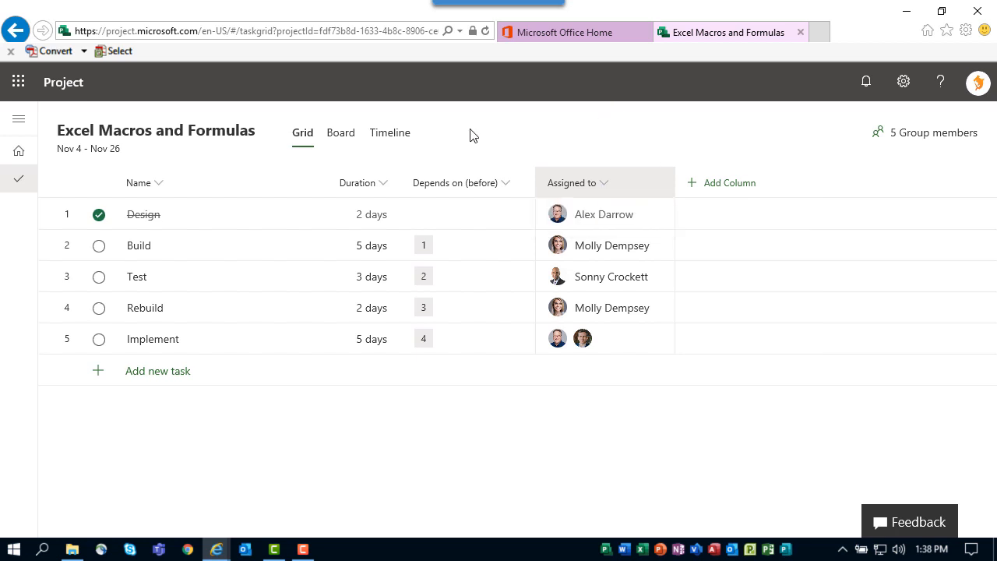
left_click(335, 137)
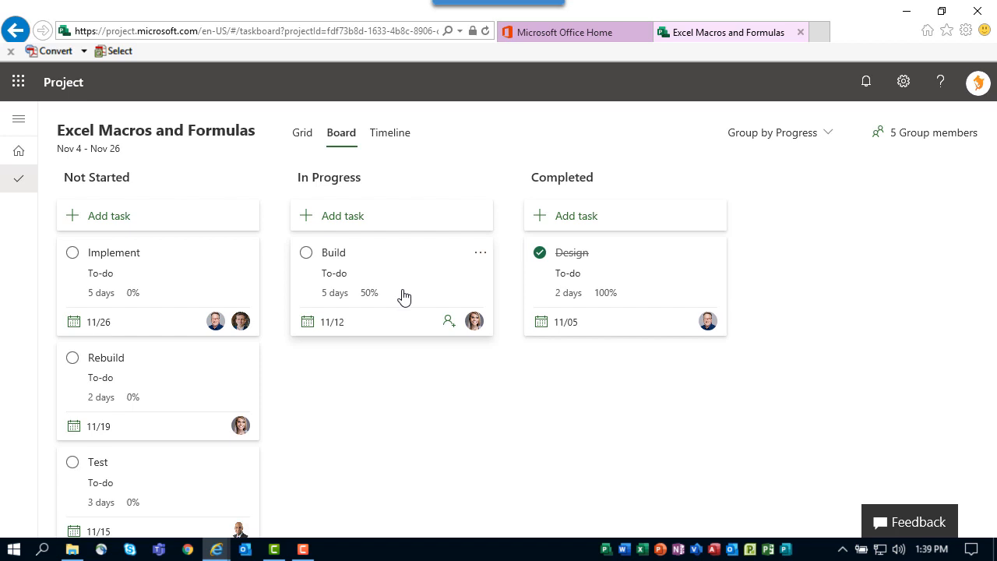
- Compare board groupings by Bucket and by Finish Date, then return to grouping by Progress
left_click(770, 138)
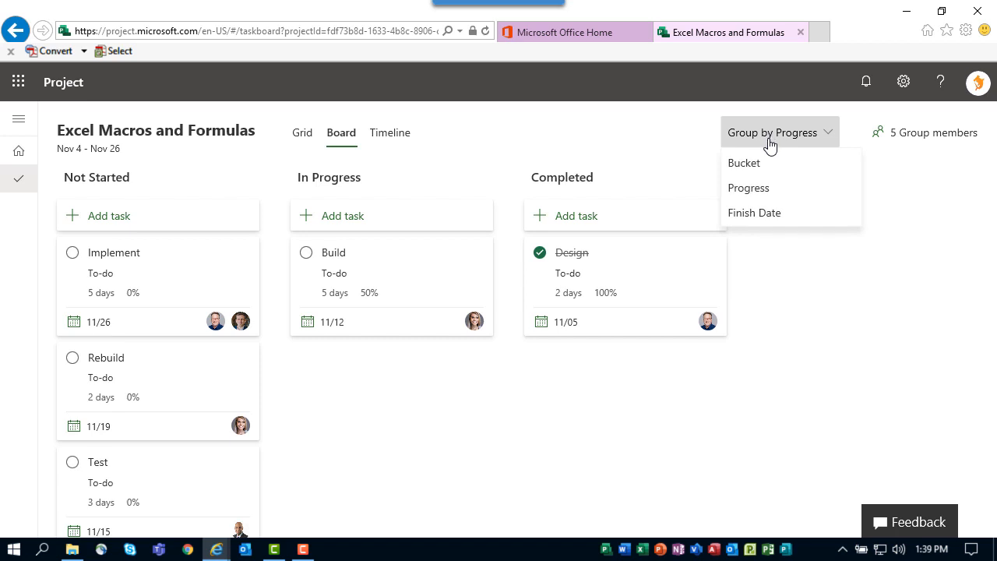
left_click(767, 166)
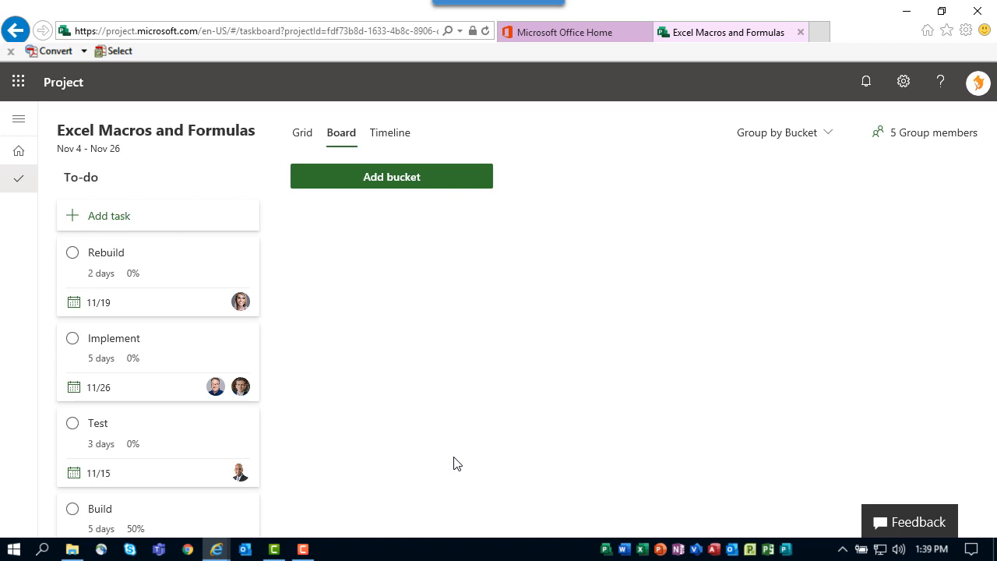
left_click(764, 138)
left_click(775, 212)
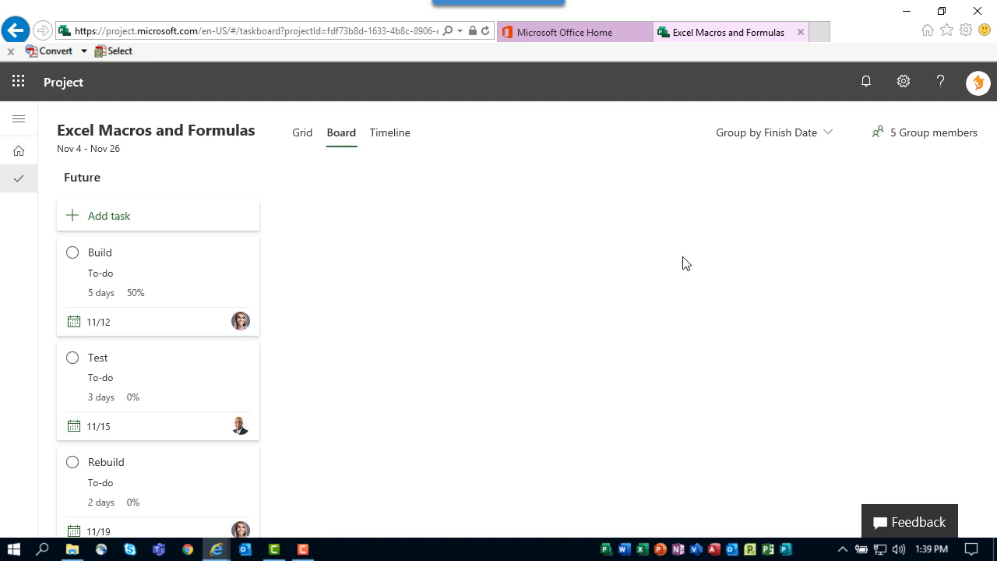
left_click(758, 137)
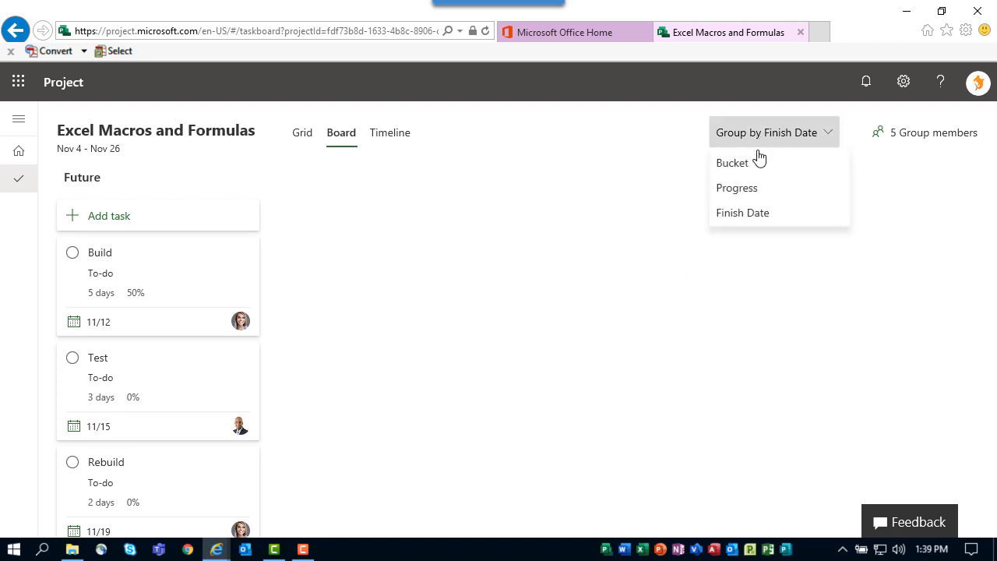
left_click(752, 195)
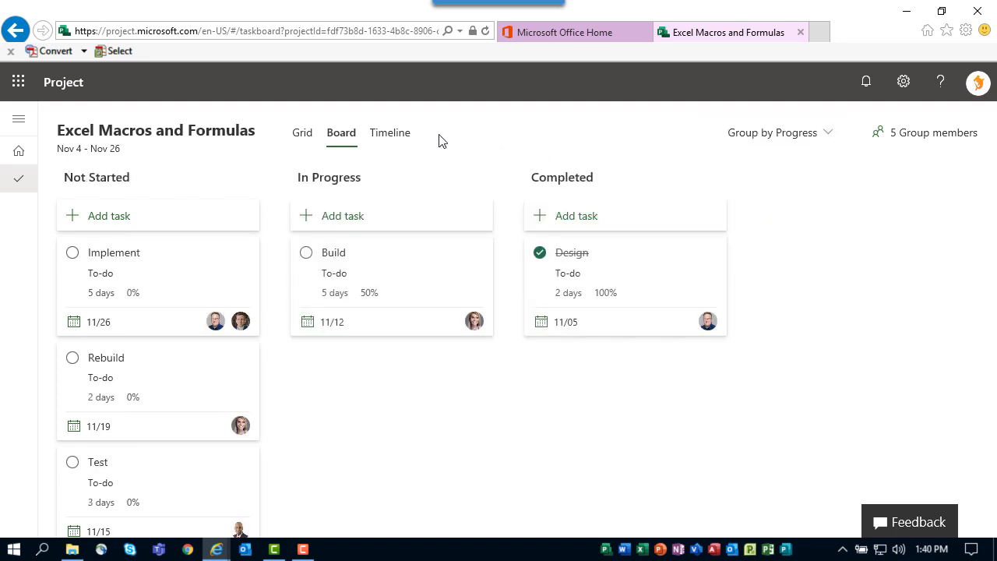
- Switch to the Timeline view and scroll along it to show the task bars and their dependency links
left_click(388, 138)
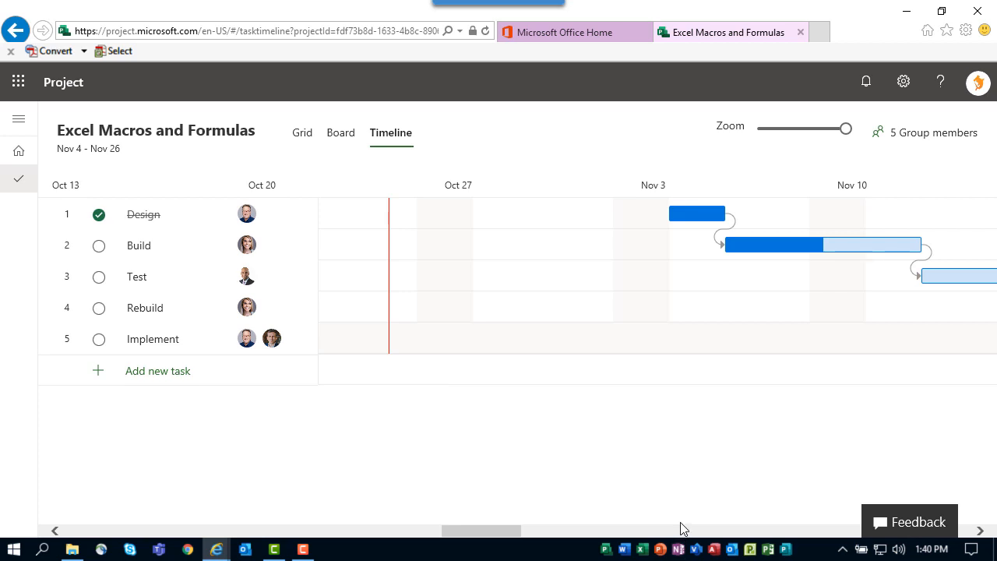
left_click_drag(501, 531, 523, 531)
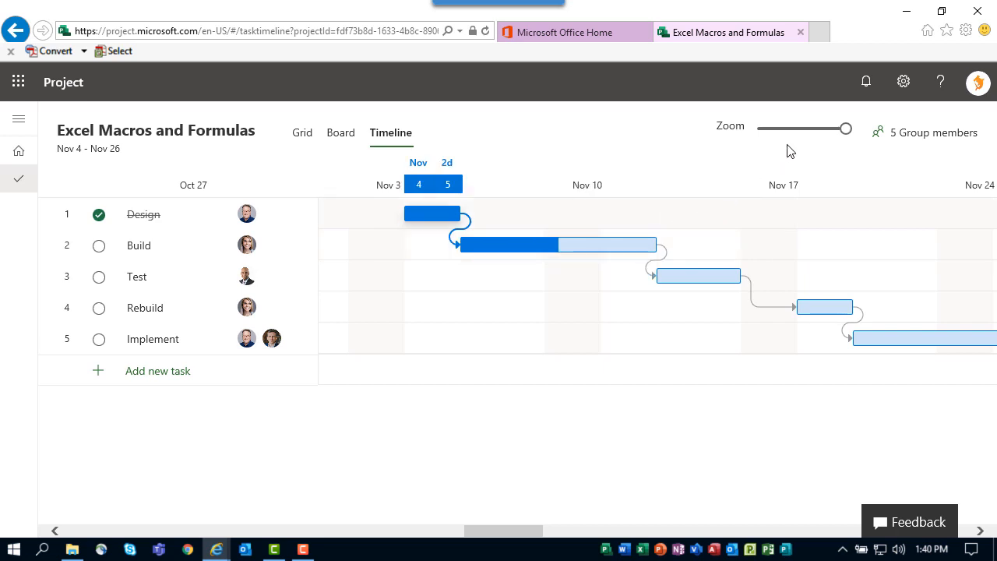
mouse_move(842, 131)
left_mouse_down()
mouse_move(761, 137)
mouse_move(848, 138)
left_mouse_up()
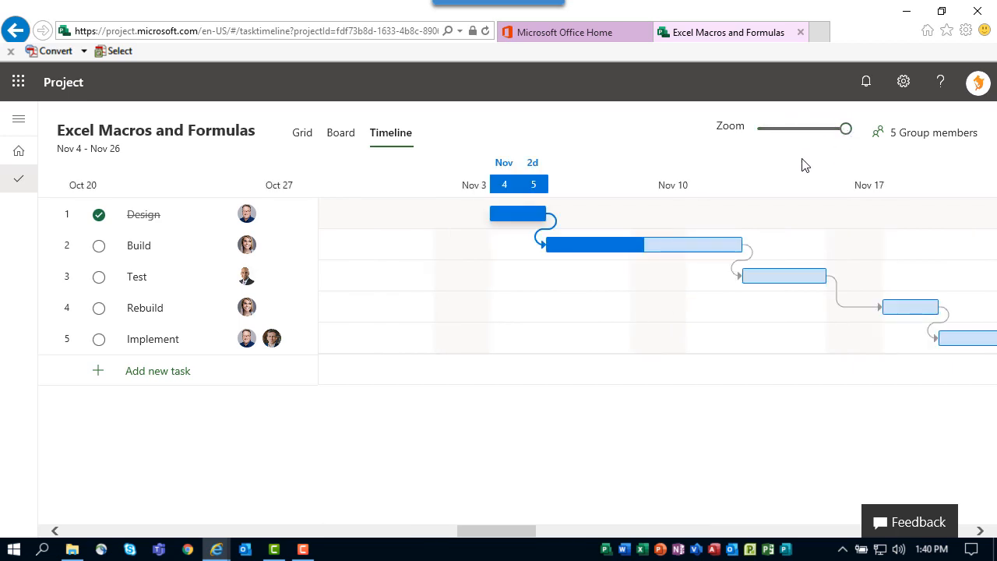